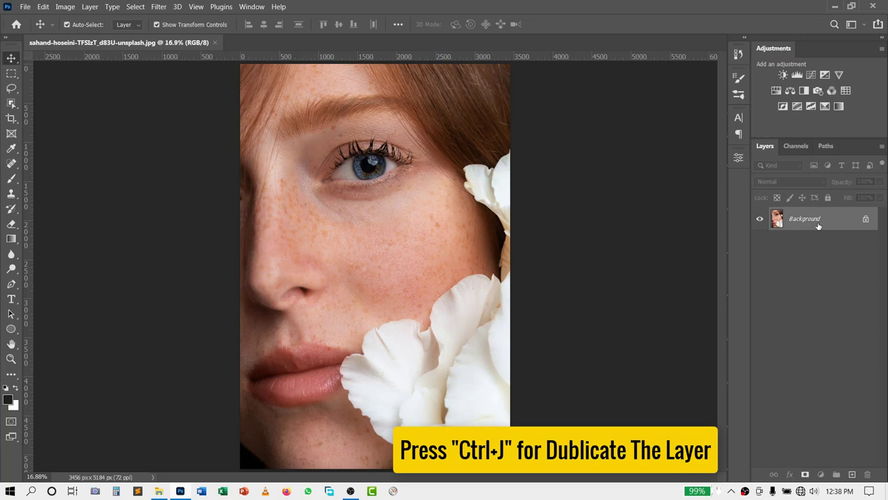
Duplicate the Background into Layer 1 and zoom in on the cheek below the eye.
{"action": "key", "text": "ctrl+j"}
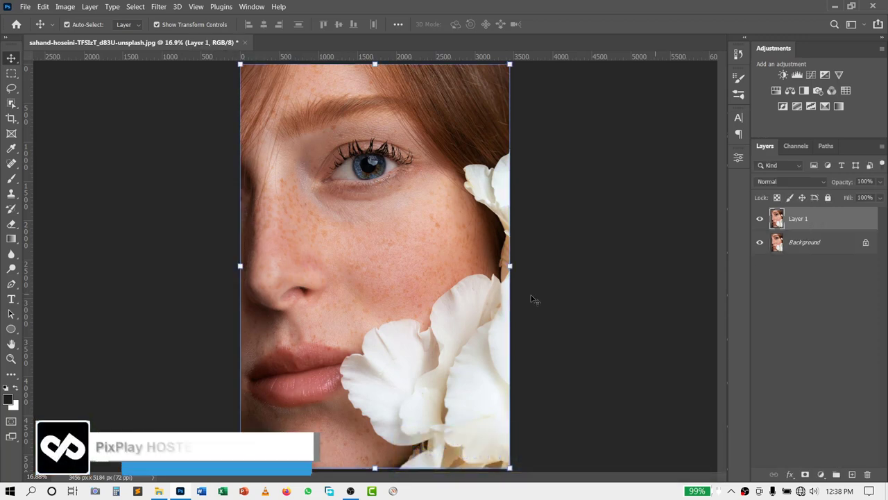
{"action": "scroll", "coordinate": [347, 268], "scroll_direction": "up", "scroll_amount": 3}
{"action": "left_click_drag", "start_coordinate": [347, 268], "coordinate": [404, 330]}
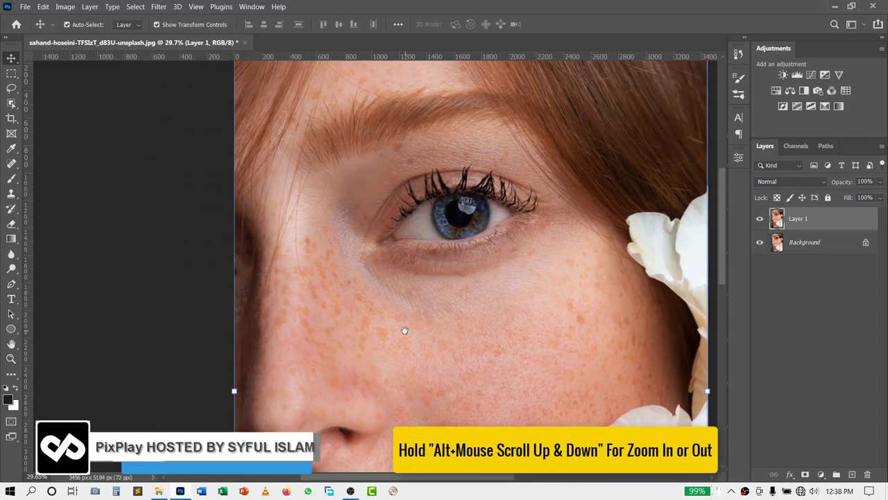
{"action": "scroll", "coordinate": [332, 285], "scroll_direction": "up", "scroll_amount": 1}
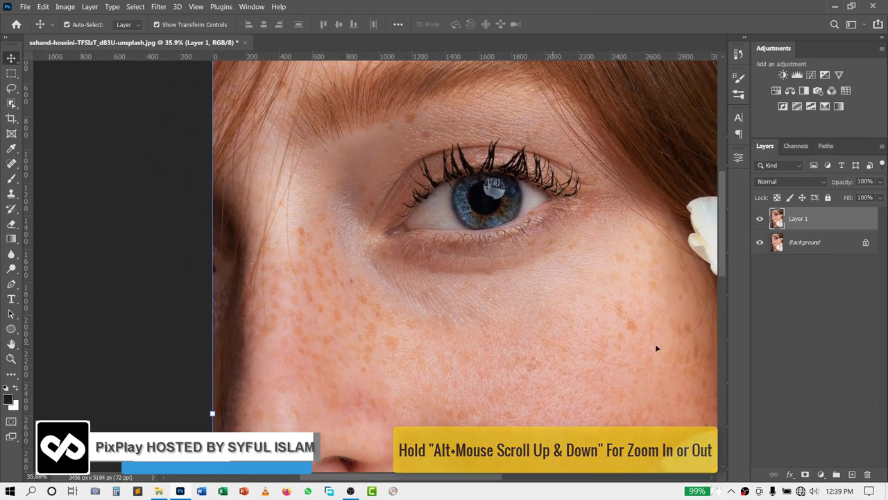
{"action": "scroll", "coordinate": [530, 358], "scroll_direction": "down", "scroll_amount": 1}
{"action": "mouse_move", "coordinate": [452, 277]}
{"action": "left_mouse_down"}
{"action": "mouse_move", "coordinate": [454, 358]}
{"action": "mouse_move", "coordinate": [456, 317]}
{"action": "left_mouse_up"}
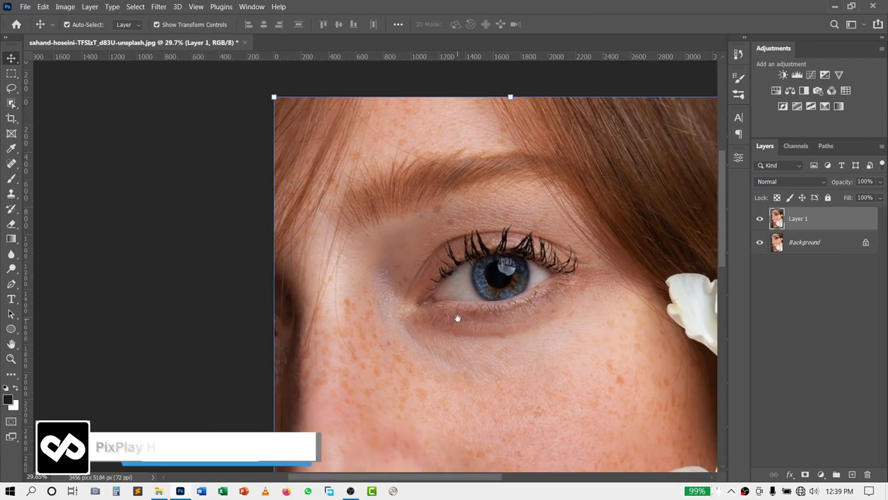
{"action": "scroll", "coordinate": [422, 347], "scroll_direction": "up", "scroll_amount": 1}
{"action": "scroll", "coordinate": [366, 311], "scroll_direction": "up", "scroll_amount": 1}
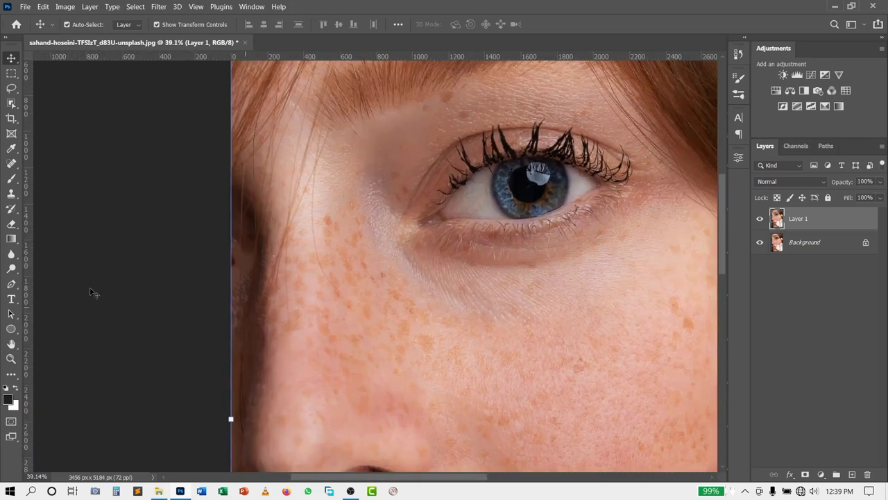
Choose the Spot Healing Brush and give it a 46 px size at 60% hardness.
{"action": "left_click", "coordinate": [12, 164]}
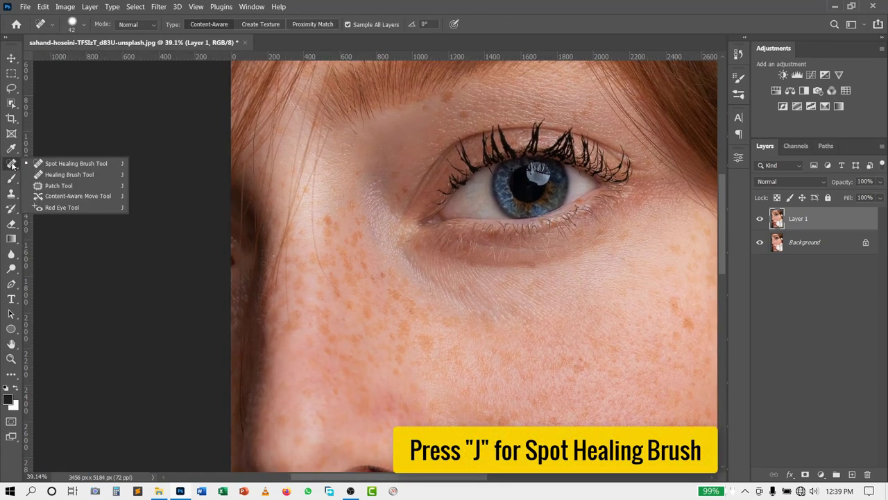
{"action": "left_click", "coordinate": [72, 166]}
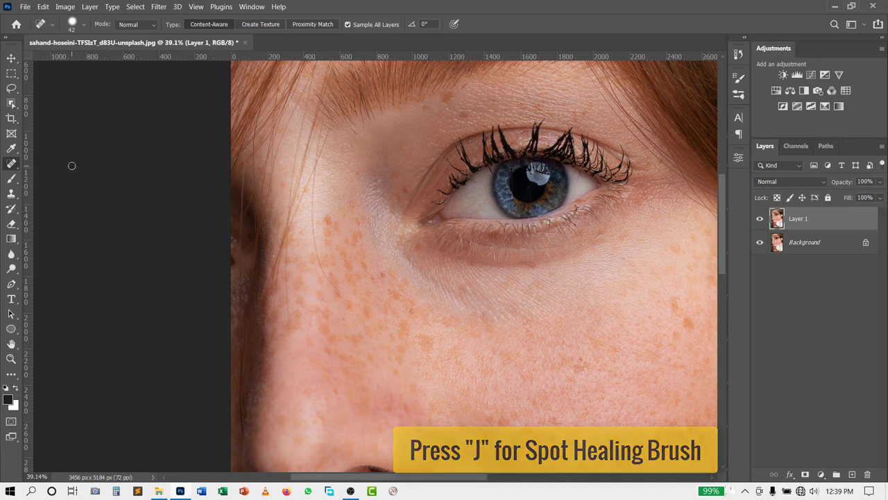
{"action": "scroll", "coordinate": [311, 222], "scroll_direction": "up", "scroll_amount": 1}
{"action": "scroll", "coordinate": [336, 221], "scroll_direction": "up", "scroll_amount": 1}
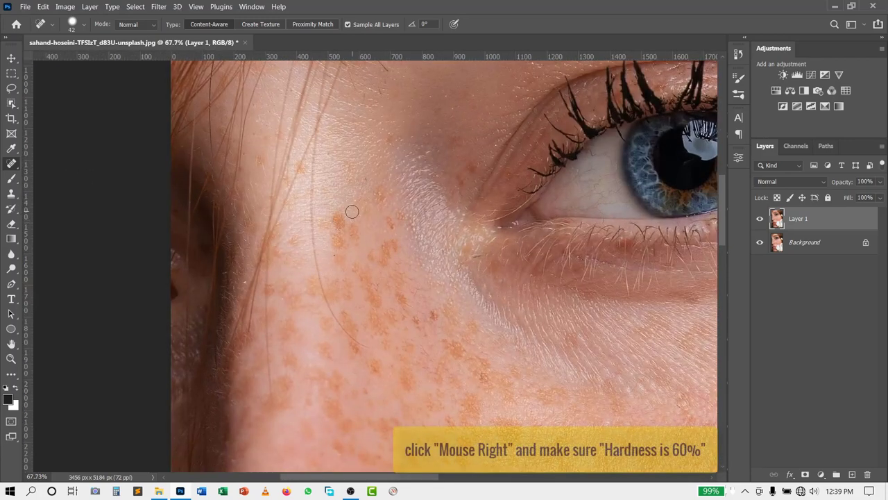
{"action": "right_click", "coordinate": [352, 209]}
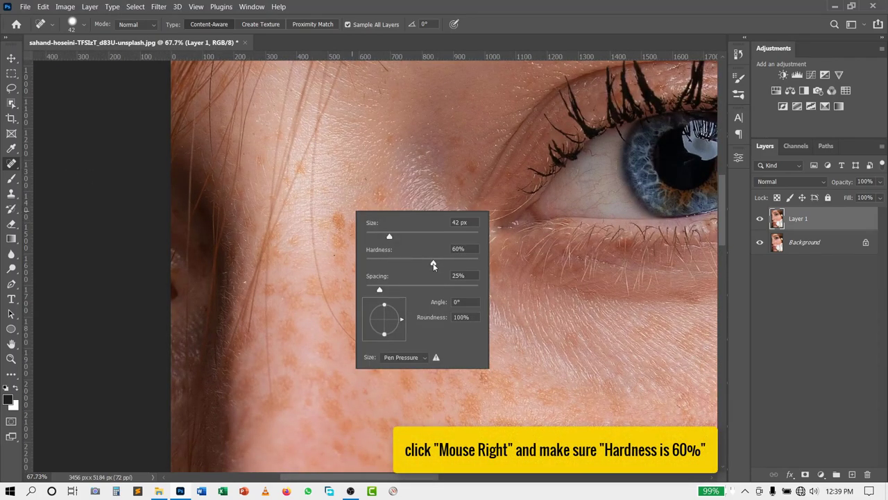
{"action": "left_click", "coordinate": [462, 249]}
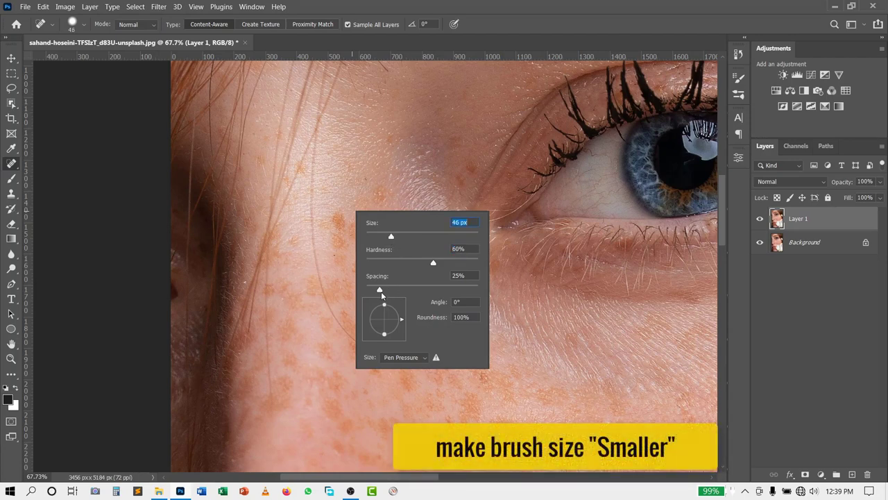
{"action": "left_click", "coordinate": [332, 215]}
{"action": "scroll", "coordinate": [337, 209], "scroll_direction": "up", "scroll_amount": 3}
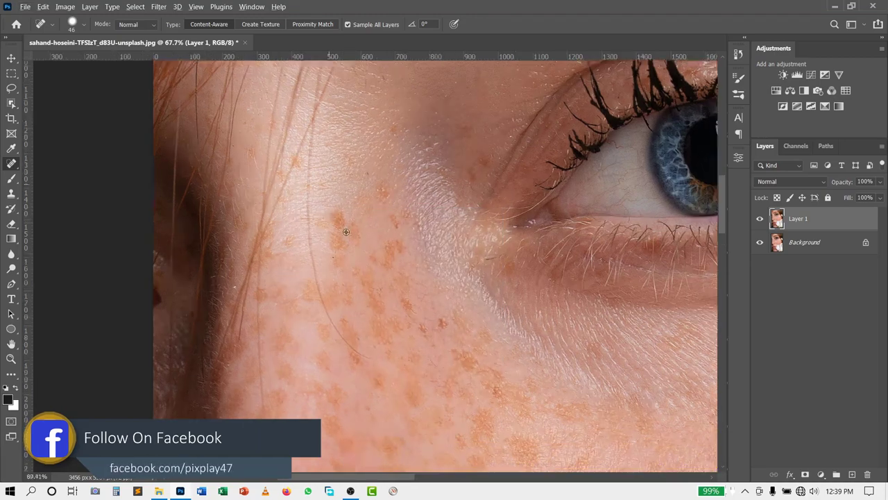
Heal the freckles on the cheek and the spot near the eye corner.
{"action": "left_click_drag", "start_coordinate": [336, 210], "coordinate": [361, 242]}
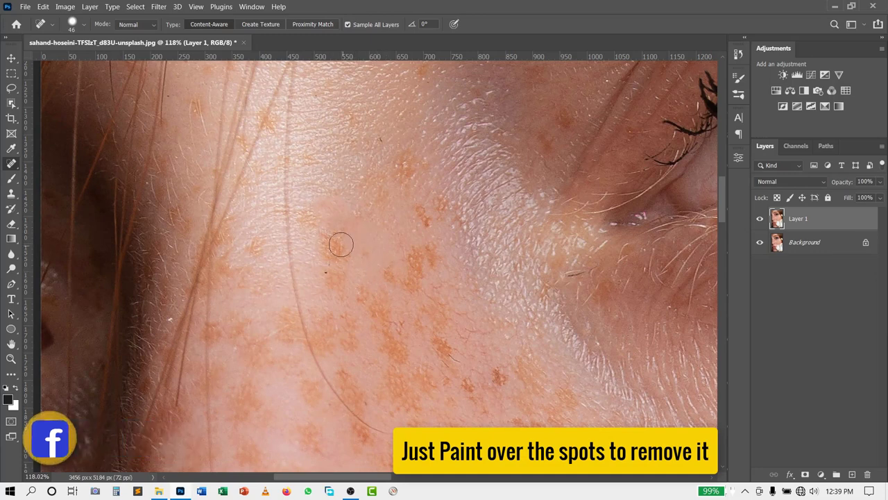
{"action": "left_click_drag", "start_coordinate": [306, 212], "coordinate": [310, 223]}
{"action": "left_click_drag", "start_coordinate": [373, 221], "coordinate": [383, 278]}
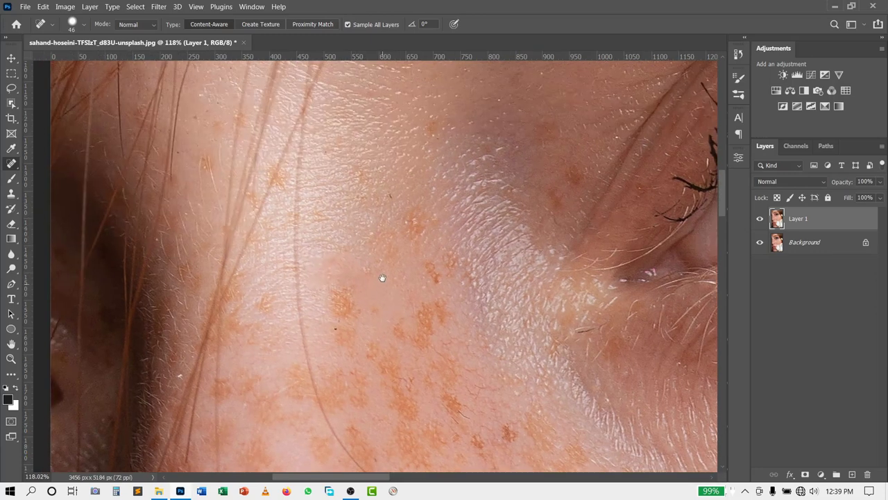
{"action": "left_click_drag", "start_coordinate": [417, 222], "coordinate": [408, 223]}
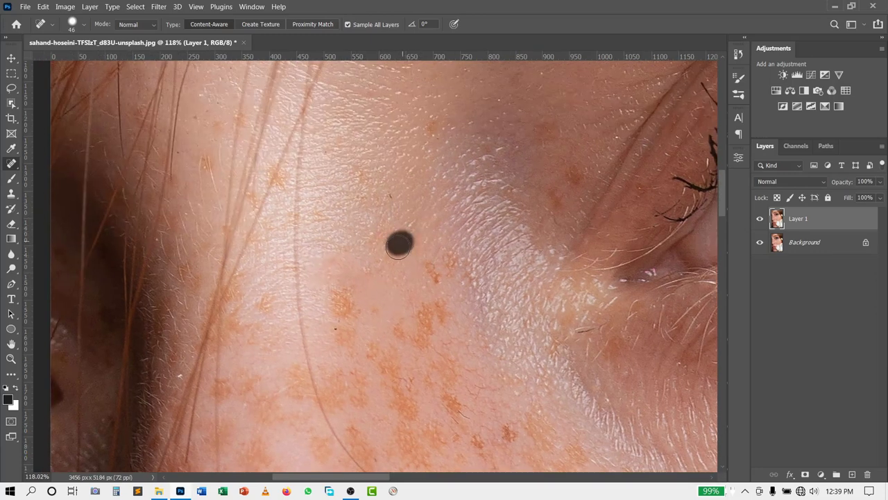
{"action": "left_click", "coordinate": [435, 269]}
Heal the spots near and below the eyebrow.
{"action": "mouse_move", "coordinate": [413, 165]}
{"action": "left_mouse_down"}
{"action": "mouse_move", "coordinate": [438, 208]}
{"action": "mouse_move", "coordinate": [471, 195]}
{"action": "left_mouse_up"}
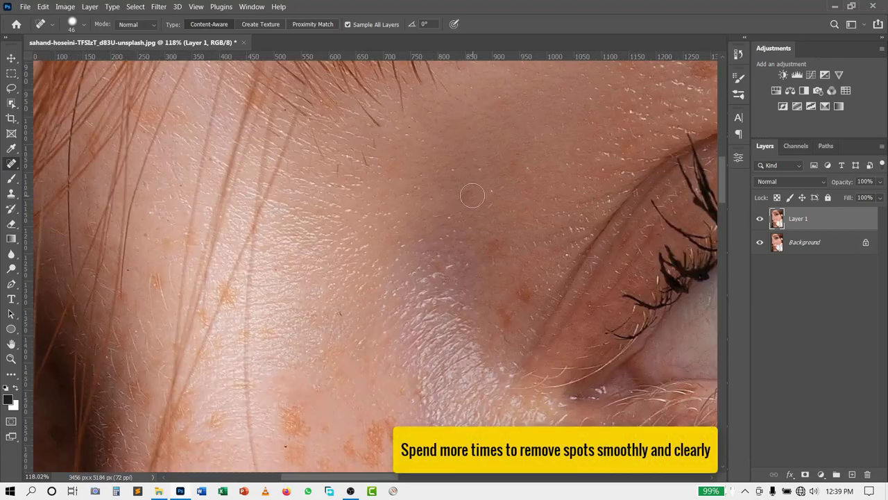
{"action": "left_click", "coordinate": [432, 248]}
{"action": "left_click_drag", "start_coordinate": [432, 248], "coordinate": [236, 426]}
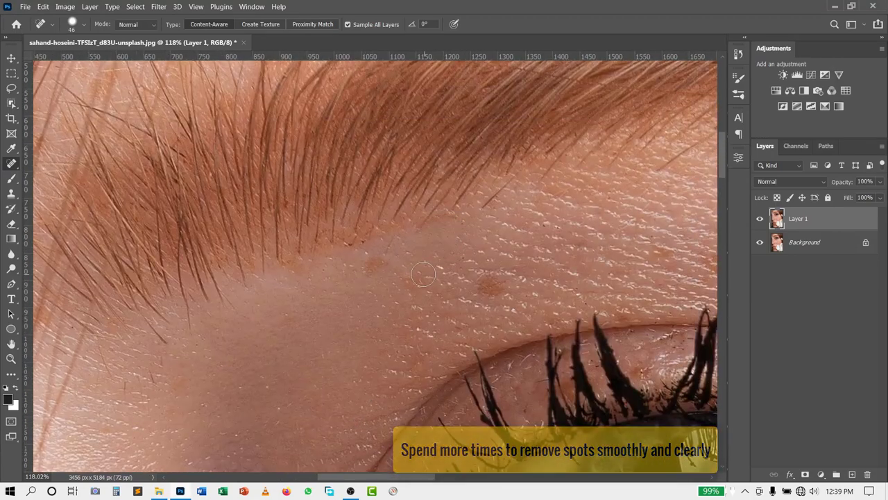
{"action": "left_click", "coordinate": [487, 286]}
{"action": "left_click_drag", "start_coordinate": [487, 287], "coordinate": [409, 320]}
{"action": "scroll", "coordinate": [567, 318], "scroll_direction": "down", "scroll_amount": 3}
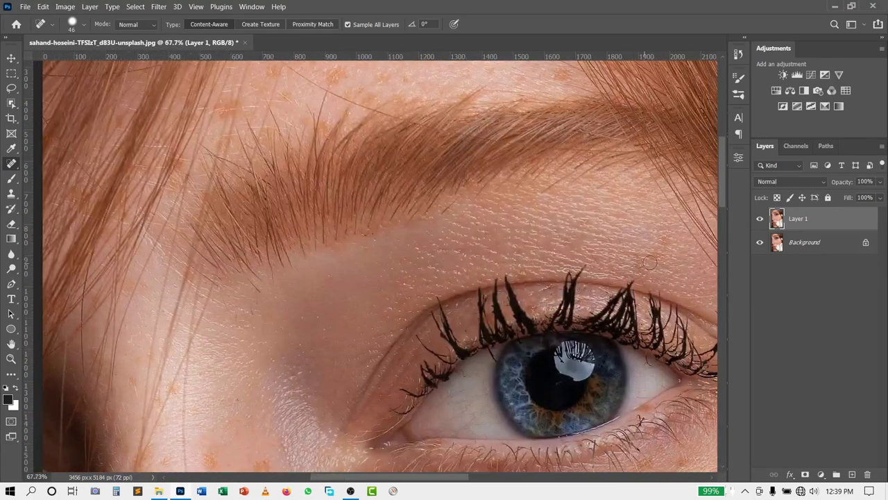
{"action": "scroll", "coordinate": [561, 236], "scroll_direction": "up", "scroll_amount": 2}
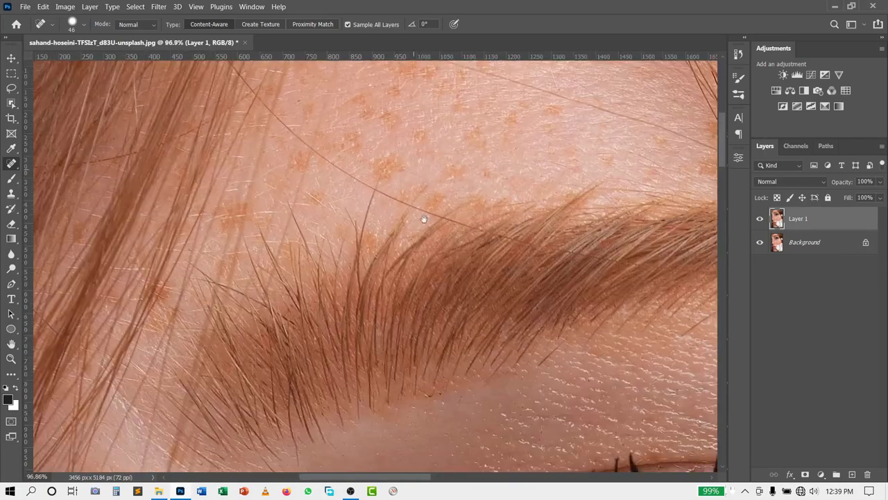
Heal the forehead freckles and paint out the dark forehead mole.
{"action": "left_click_drag", "start_coordinate": [422, 218], "coordinate": [427, 264]}
{"action": "left_click", "coordinate": [428, 265]}
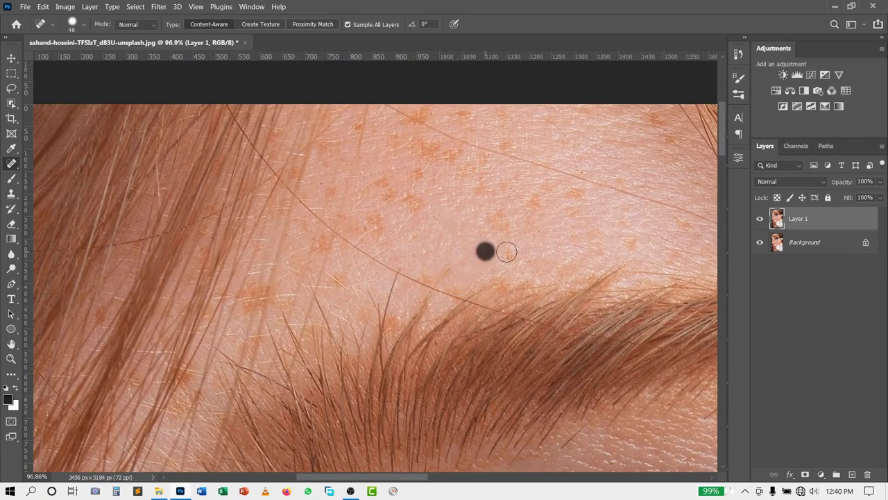
{"action": "left_click_drag", "start_coordinate": [533, 245], "coordinate": [498, 278]}
{"action": "left_click", "coordinate": [541, 270]}
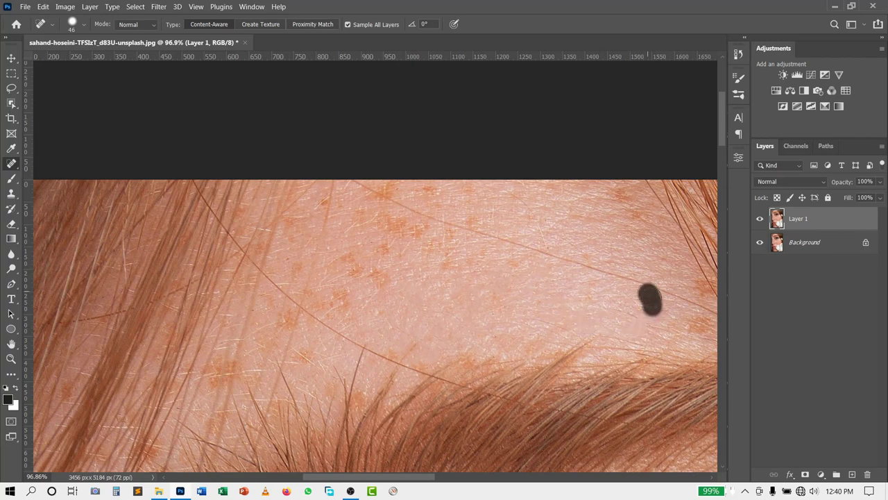
{"action": "scroll", "coordinate": [705, 290], "scroll_direction": "up", "scroll_amount": 1}
{"action": "left_click", "coordinate": [655, 250]}
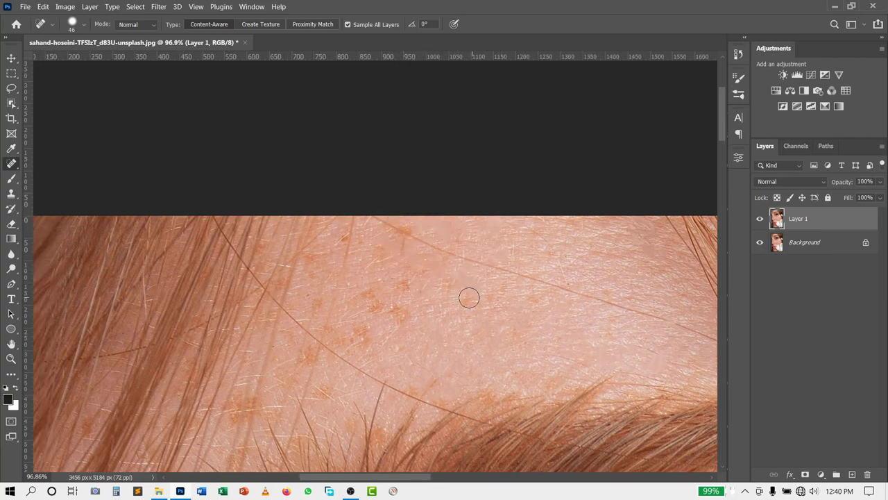
{"action": "left_click_drag", "start_coordinate": [399, 312], "coordinate": [495, 293]}
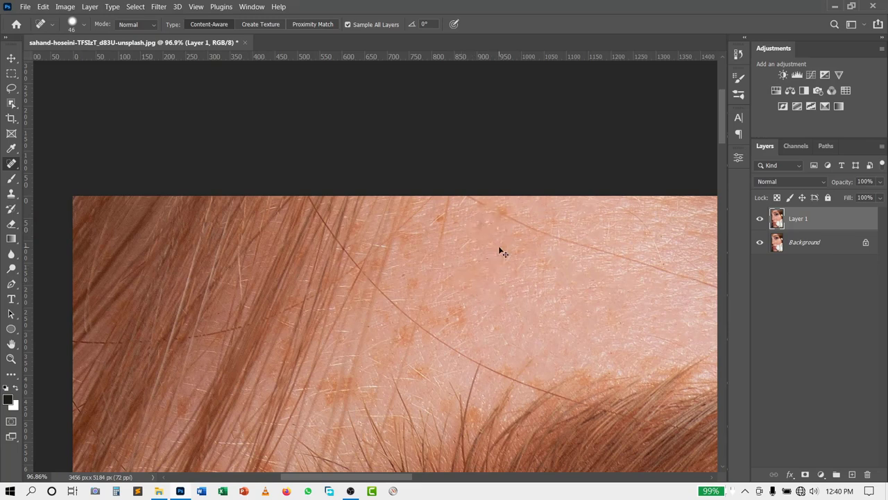
{"action": "scroll", "coordinate": [503, 252], "scroll_direction": "up", "scroll_amount": 3}
{"action": "left_click_drag", "start_coordinate": [464, 290], "coordinate": [464, 303]}
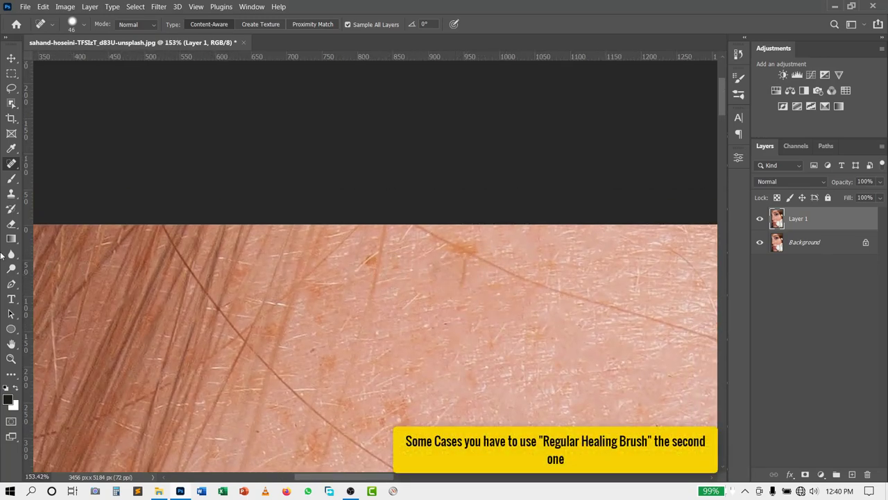
{"action": "right_click", "coordinate": [11, 163]}
{"action": "left_click", "coordinate": [55, 174]}
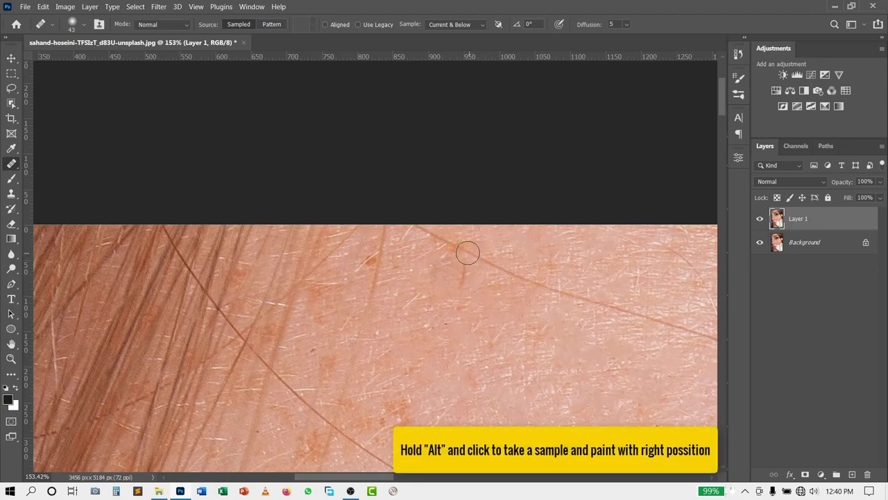
{"action": "left_click", "coordinate": [489, 263], "text": "alt"}
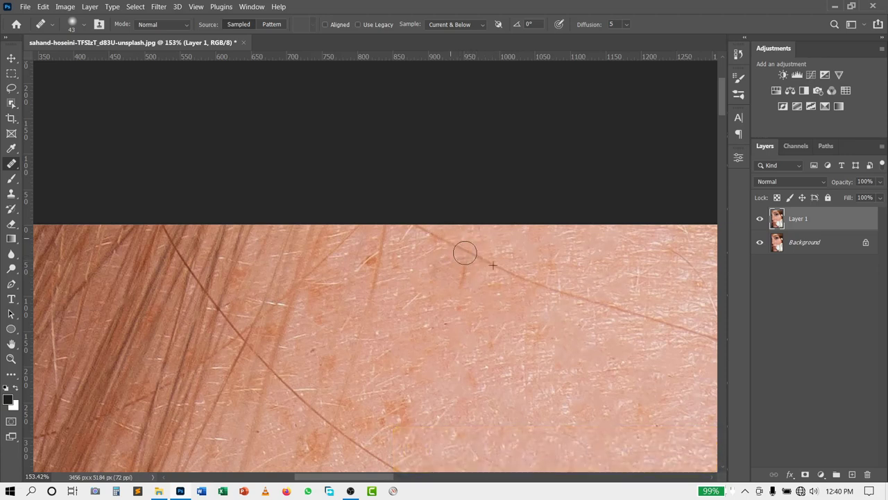
{"action": "scroll", "coordinate": [504, 304], "scroll_direction": "down", "scroll_amount": 4}
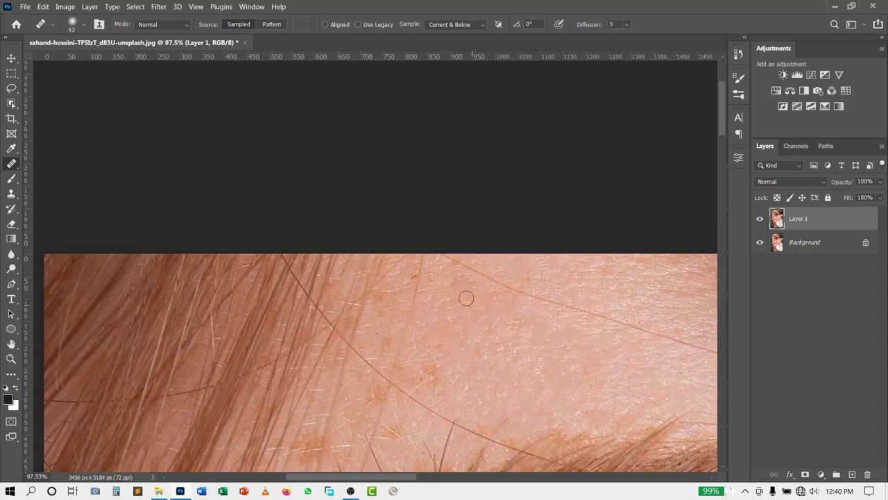
{"action": "scroll", "coordinate": [422, 296], "scroll_direction": "up", "scroll_amount": 3}
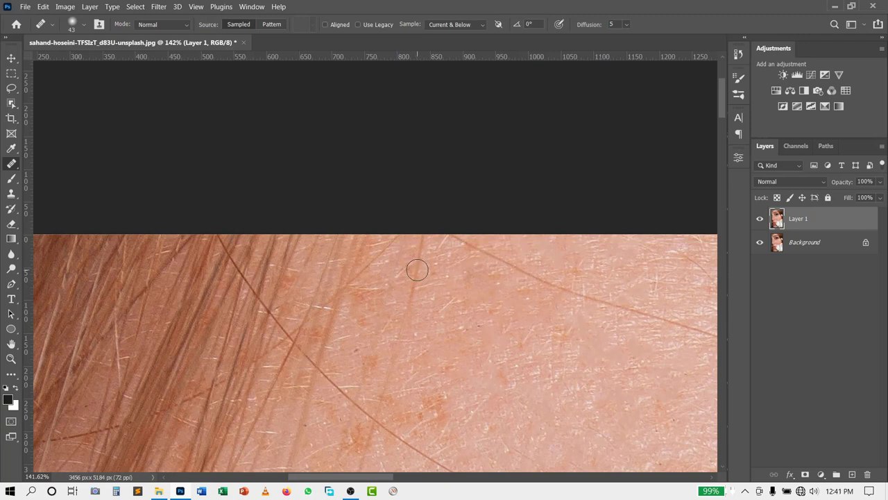
{"action": "scroll", "coordinate": [412, 277], "scroll_direction": "down", "scroll_amount": 1}
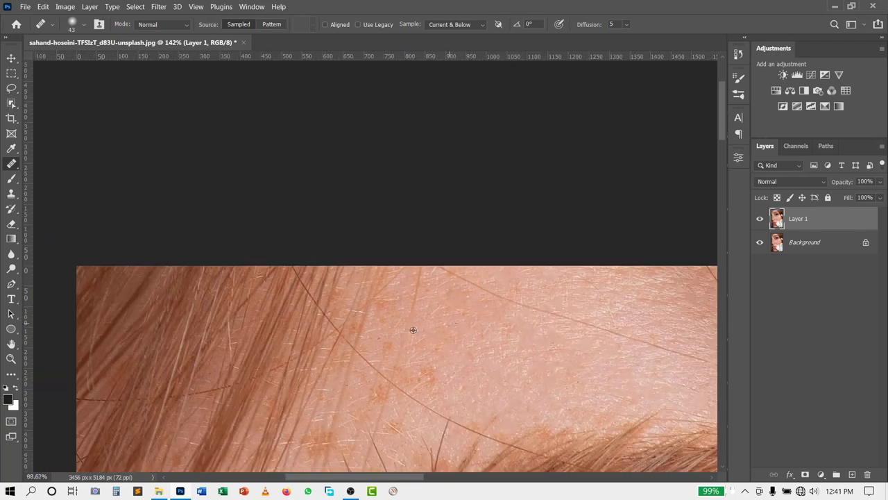
{"action": "scroll", "coordinate": [412, 317], "scroll_direction": "up", "scroll_amount": 2}
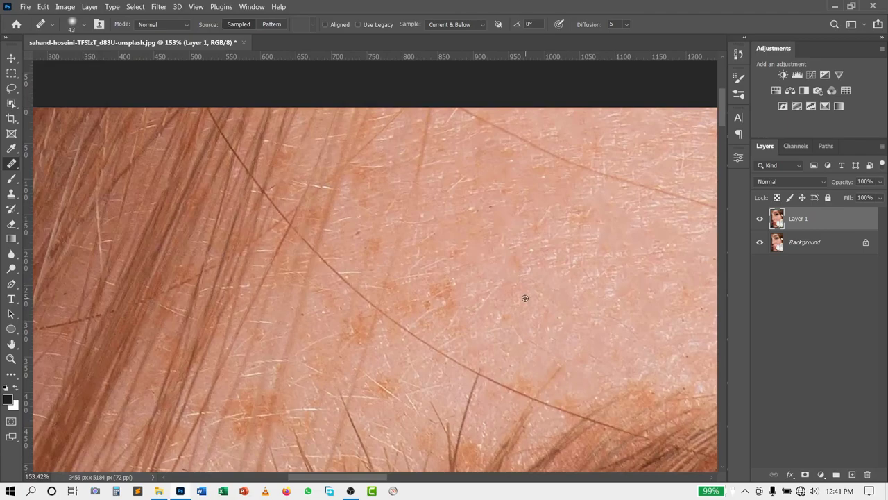
{"action": "scroll", "coordinate": [437, 303], "scroll_direction": "down", "scroll_amount": 1}
{"action": "scroll", "coordinate": [444, 208], "scroll_direction": "down", "scroll_amount": 1}
{"action": "scroll", "coordinate": [441, 204], "scroll_direction": "down", "scroll_amount": 1}
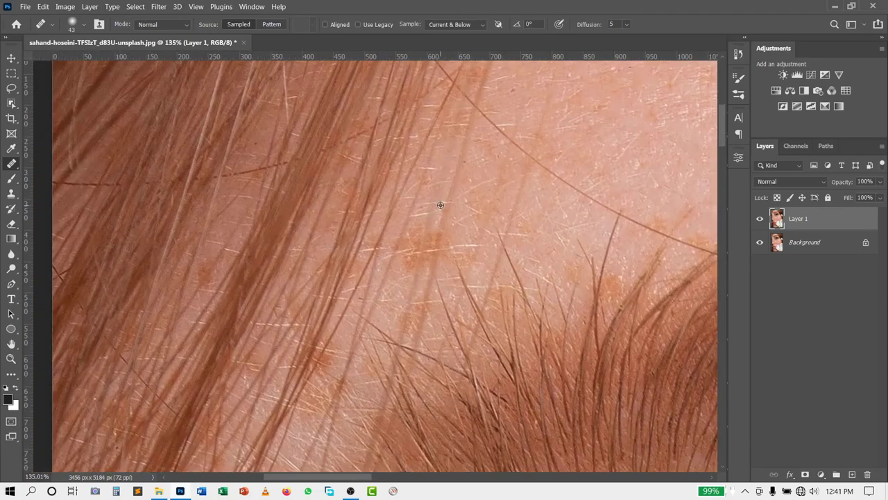
{"action": "scroll", "coordinate": [473, 243], "scroll_direction": "down", "scroll_amount": 1}
{"action": "scroll", "coordinate": [474, 243], "scroll_direction": "down", "scroll_amount": 1}
{"action": "scroll", "coordinate": [525, 208], "scroll_direction": "up", "scroll_amount": 2}
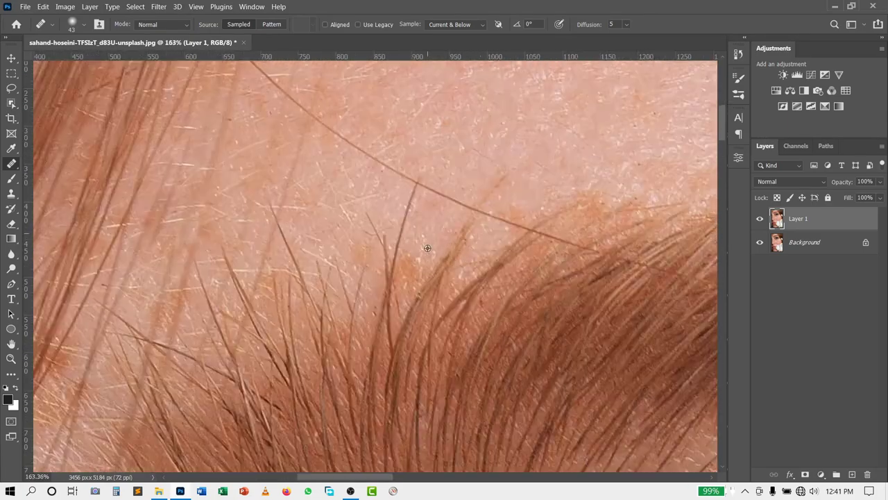
{"action": "scroll", "coordinate": [354, 216], "scroll_direction": "down", "scroll_amount": 1}
{"action": "scroll", "coordinate": [323, 228], "scroll_direction": "up", "scroll_amount": 5}
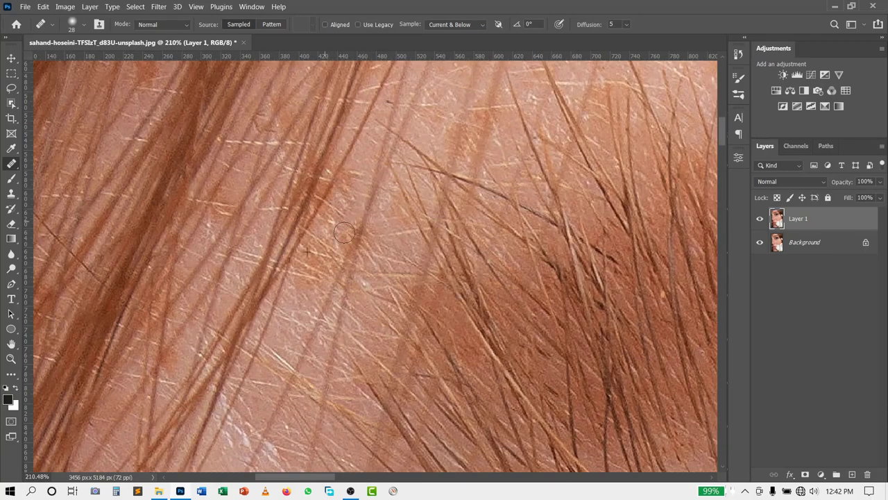
{"action": "scroll", "coordinate": [344, 233], "scroll_direction": "down", "scroll_amount": 3}
{"action": "scroll", "coordinate": [298, 228], "scroll_direction": "up", "scroll_amount": 2}
{"action": "scroll", "coordinate": [388, 133], "scroll_direction": "up", "scroll_amount": 1}
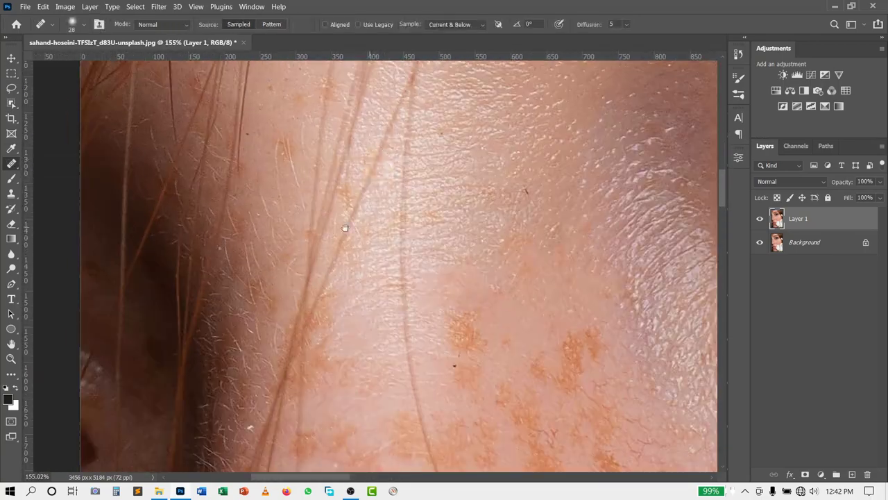
{"action": "left_click_drag", "start_coordinate": [345, 228], "coordinate": [323, 132]}
Heal the dark mole on the cheek, then zoom out to show the whole portrait.
{"action": "scroll", "coordinate": [326, 173], "scroll_direction": "up", "scroll_amount": 4}
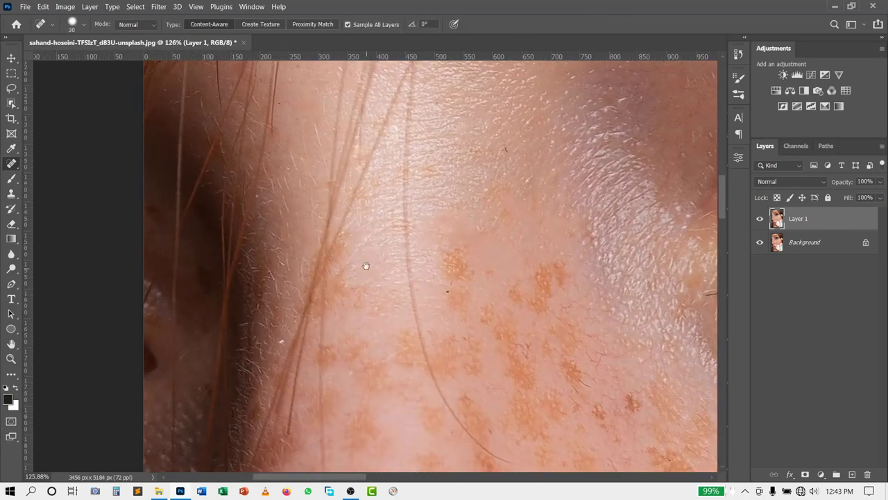
{"action": "left_click_drag", "start_coordinate": [332, 179], "coordinate": [344, 190]}
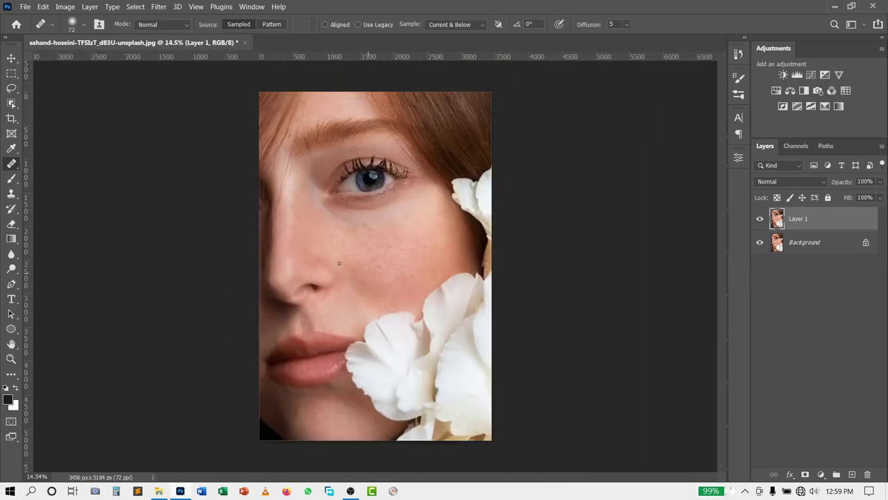
{"action": "left_click", "coordinate": [714, 288]}
Duplicate Layer 1 and invert the colours of the copy.
{"action": "left_click", "coordinate": [818, 220]}
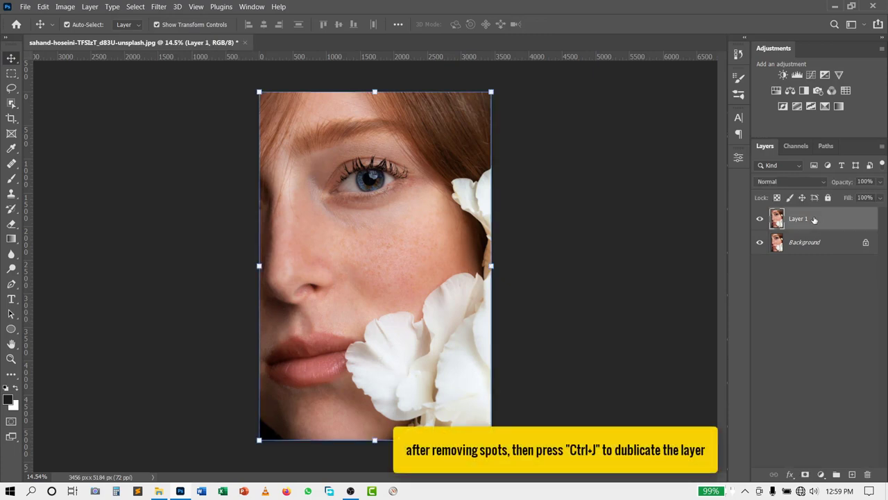
{"action": "key", "text": "ctrl+j"}
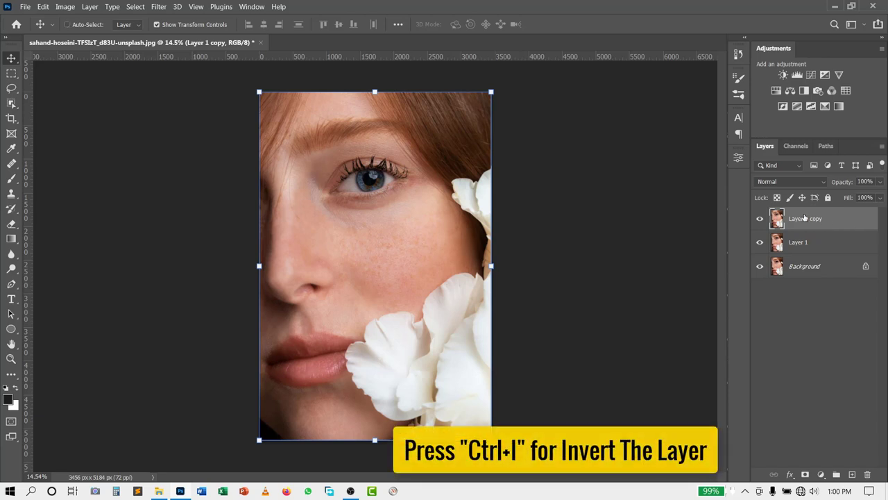
{"action": "key", "text": "ctrl+i"}
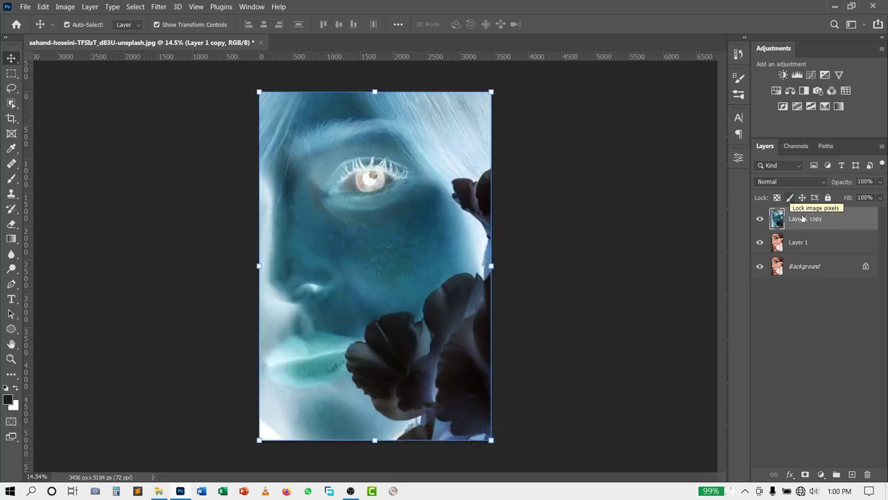
Convert Layer 1 copy to a smart object and set its blend mode to Vivid Light.
{"action": "right_click", "coordinate": [803, 219]}
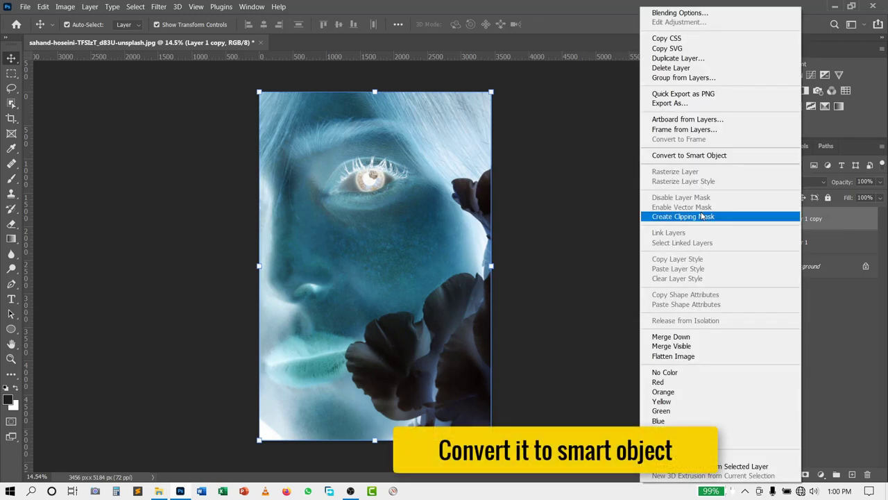
{"action": "left_click", "coordinate": [699, 157]}
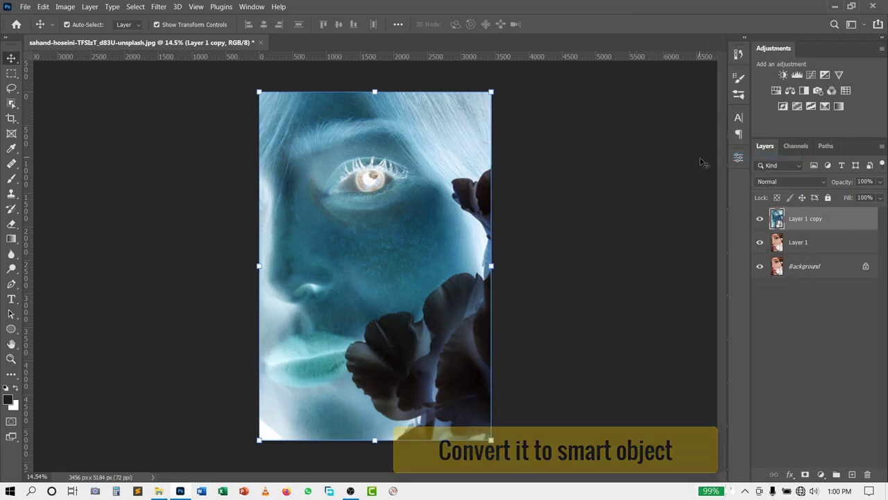
{"action": "left_click", "coordinate": [787, 182]}
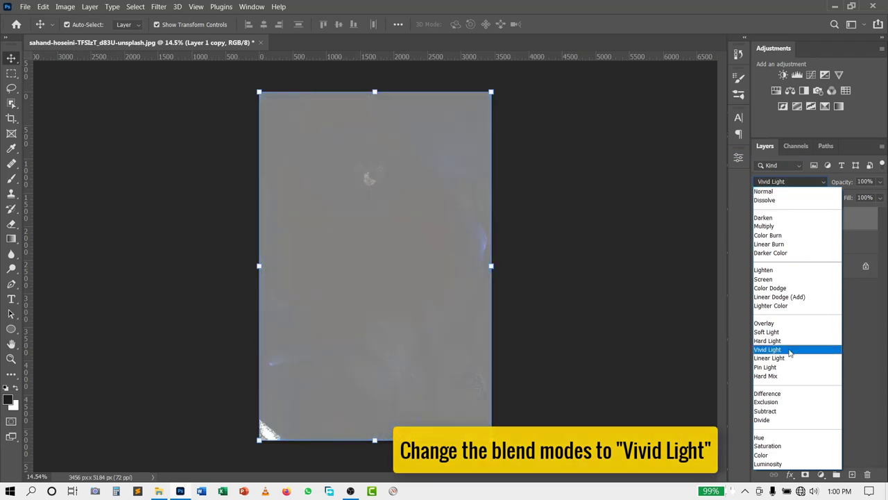
{"action": "left_click", "coordinate": [793, 350]}
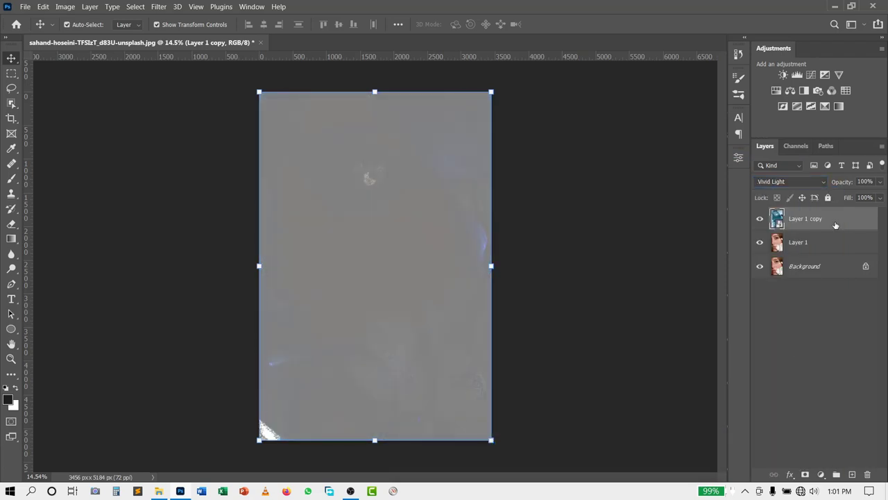
Apply a High Pass smart filter with radius 120 to Layer 1 copy.
{"action": "left_click", "coordinate": [159, 7]}
{"action": "mouse_move", "coordinate": [208, 241]}
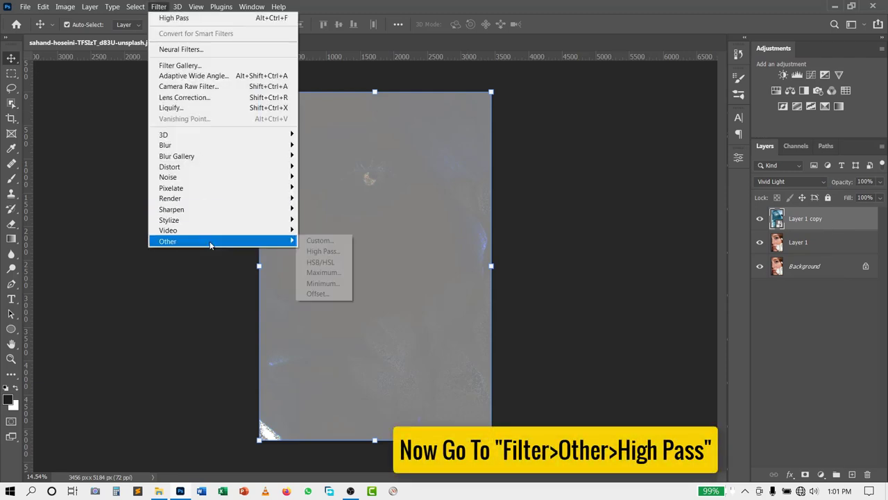
{"action": "left_click", "coordinate": [324, 251]}
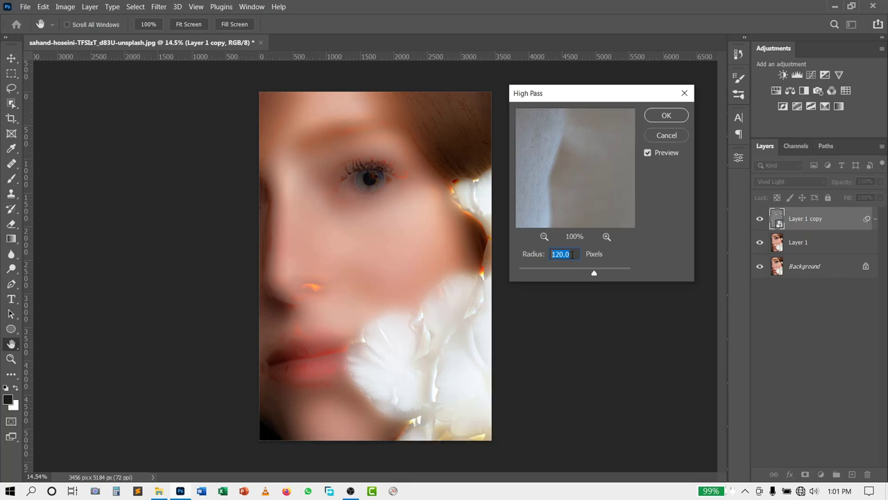
{"action": "left_click", "coordinate": [664, 115]}
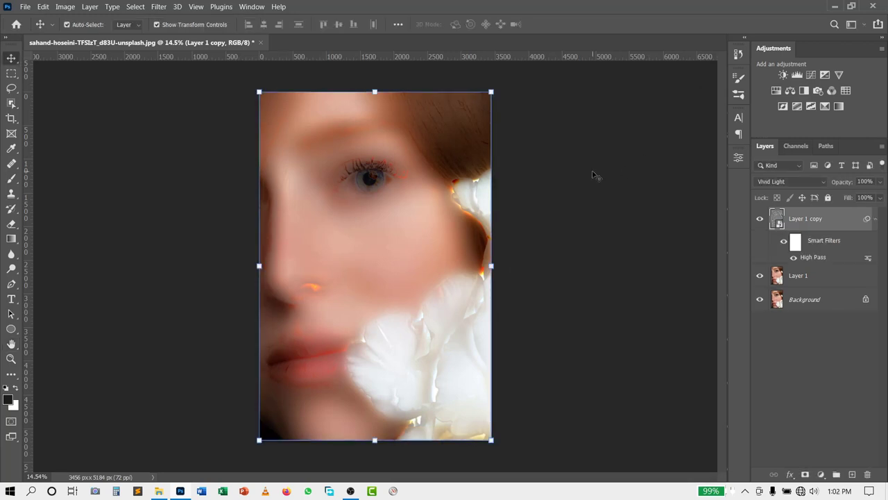
Add a Gaussian Blur smart filter with an 8.5 px radius.
{"action": "left_click", "coordinate": [158, 6]}
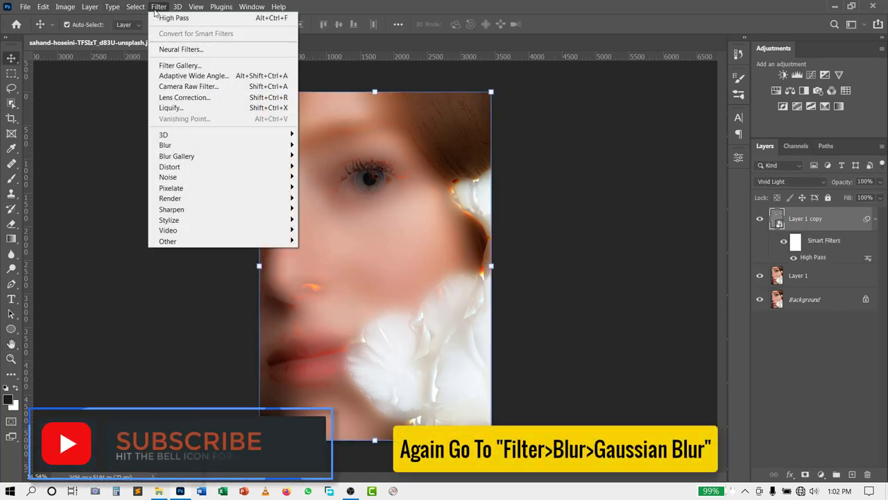
{"action": "mouse_move", "coordinate": [165, 145]}
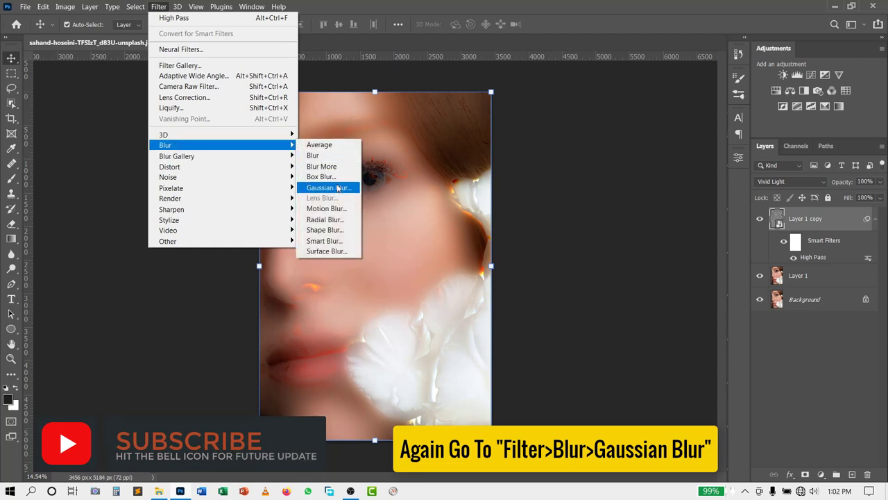
{"action": "left_click", "coordinate": [338, 189]}
{"action": "type", "text": "8"}
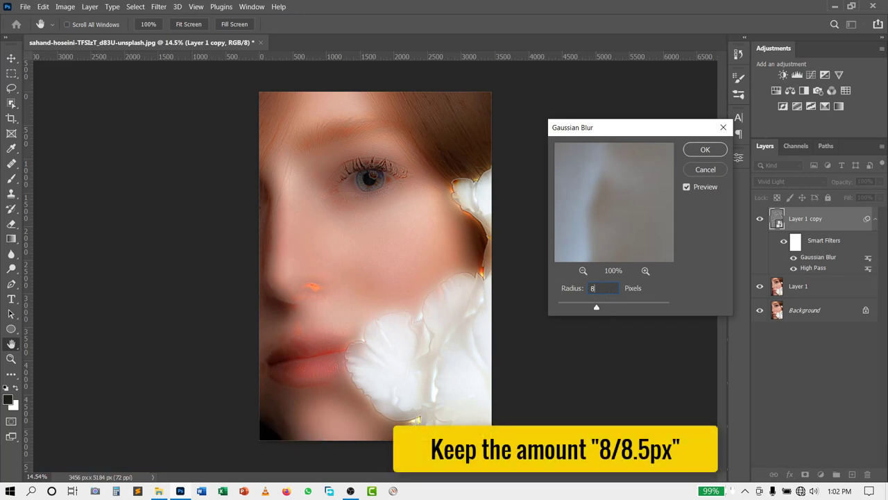
{"action": "type", "text": ".5"}
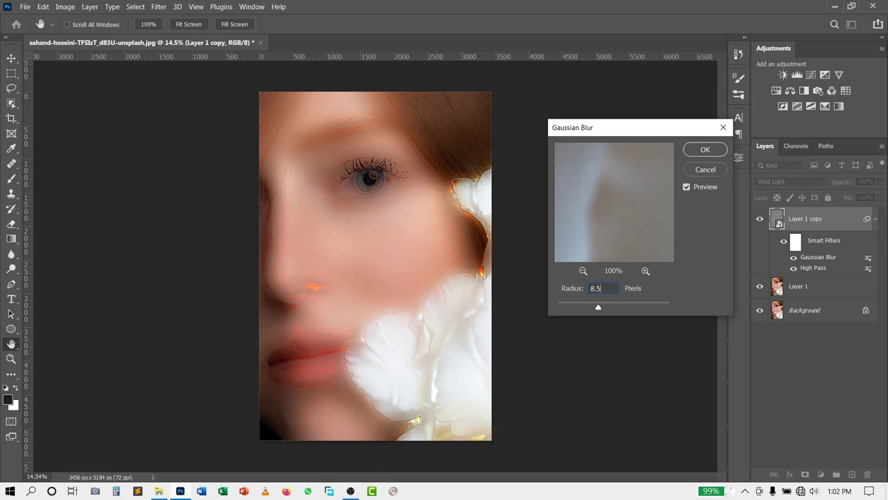
{"action": "left_click", "coordinate": [715, 151]}
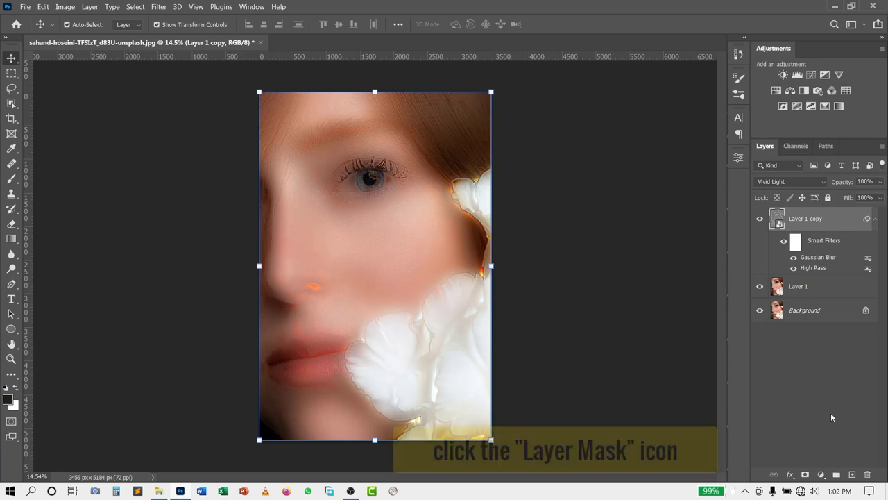
Add an inverted black layer mask to Layer 1 copy to hide the smoothing.
{"action": "left_click", "coordinate": [805, 474]}
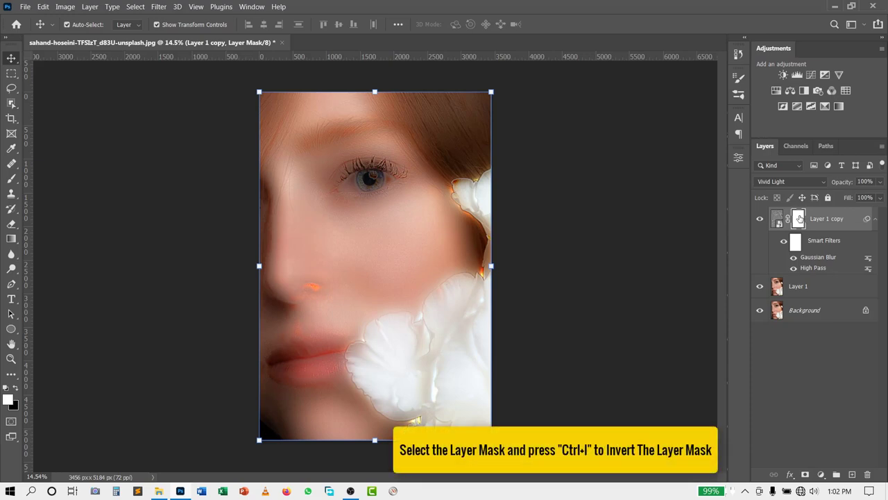
{"action": "key", "text": "ctrl+i"}
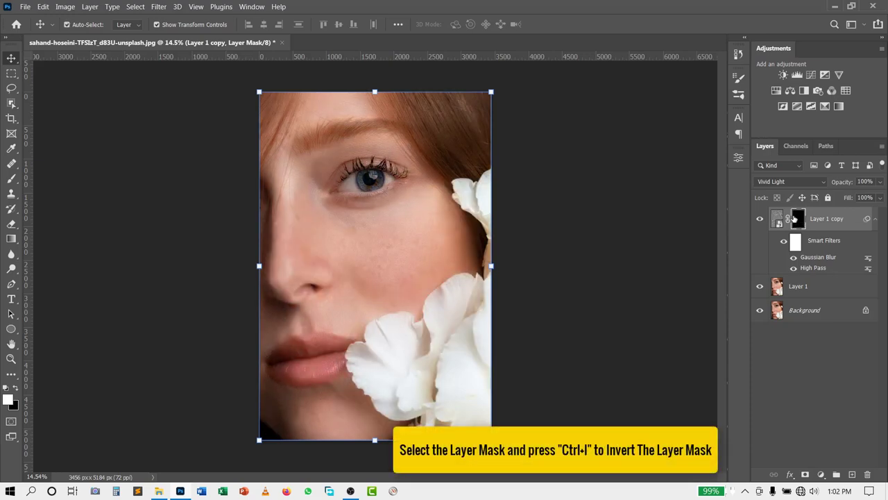
{"action": "scroll", "coordinate": [340, 337], "scroll_direction": "up", "scroll_amount": 5}
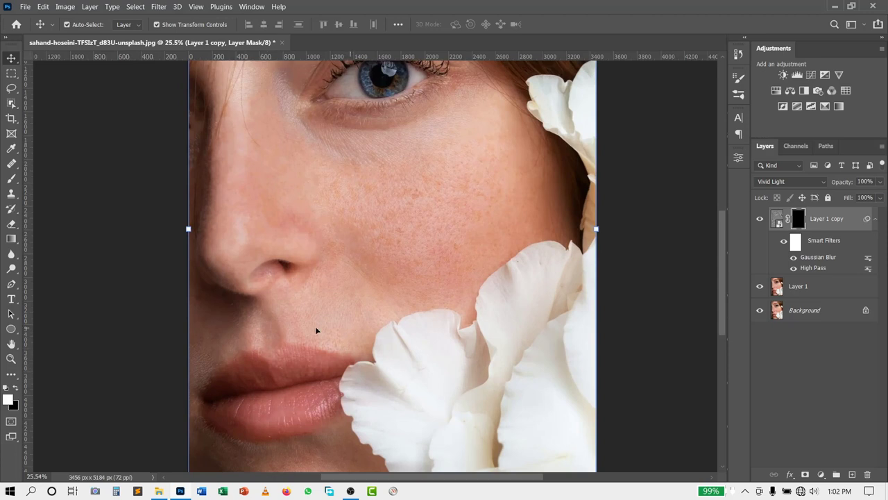
Select the Brush tool and raise its hardness to about 70%.
{"action": "left_click_drag", "start_coordinate": [11, 178], "coordinate": [91, 183]}
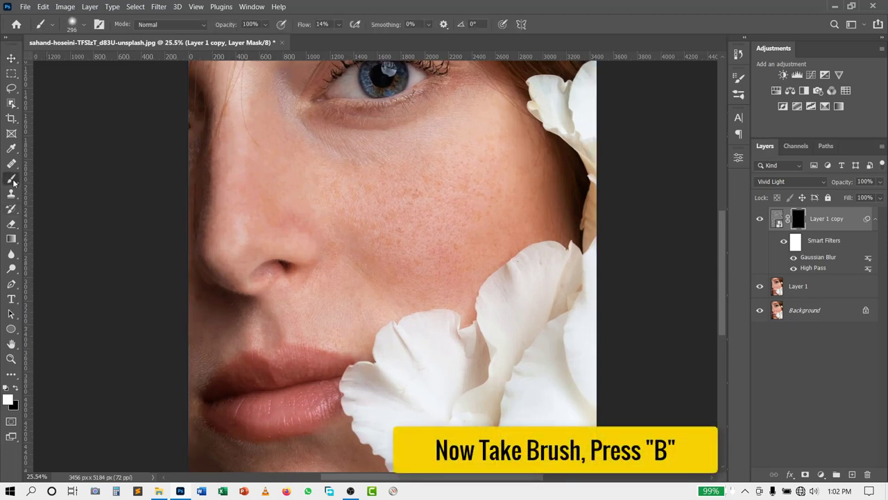
{"action": "left_click", "coordinate": [94, 182]}
{"action": "left_click", "coordinate": [84, 24]}
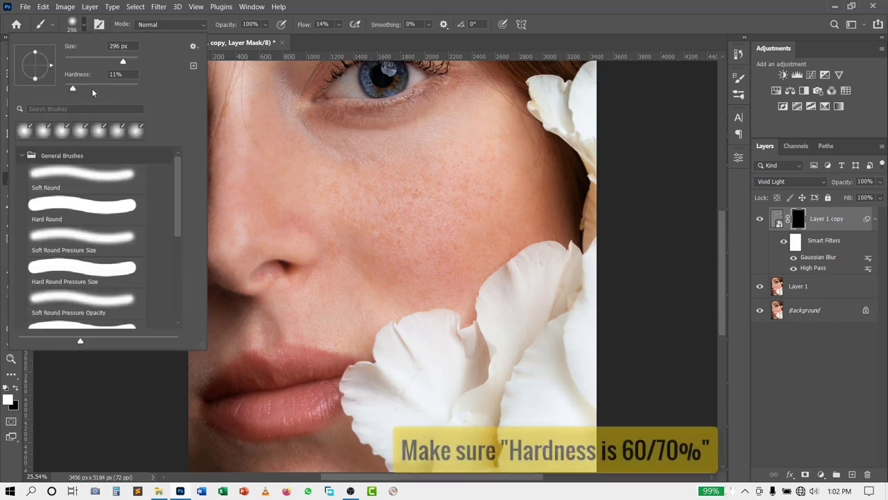
{"action": "left_click", "coordinate": [92, 89]}
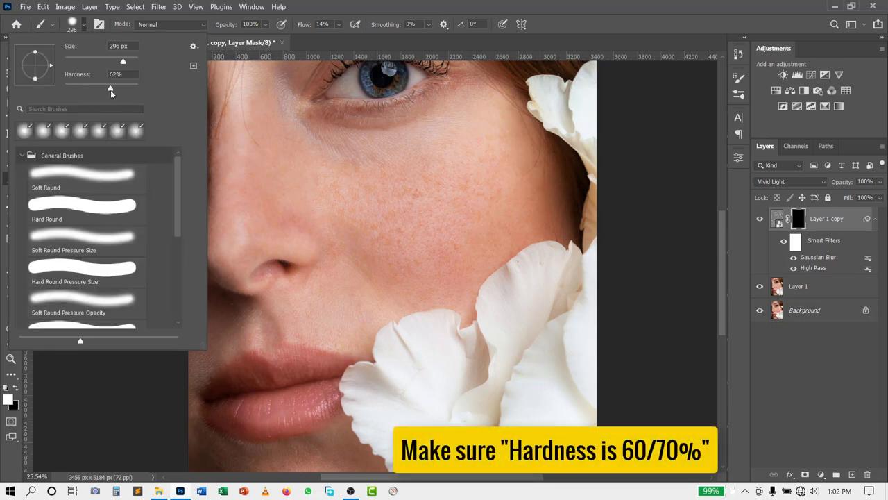
{"action": "left_click_drag", "start_coordinate": [106, 90], "coordinate": [116, 90]}
{"action": "type", "text": "275"}
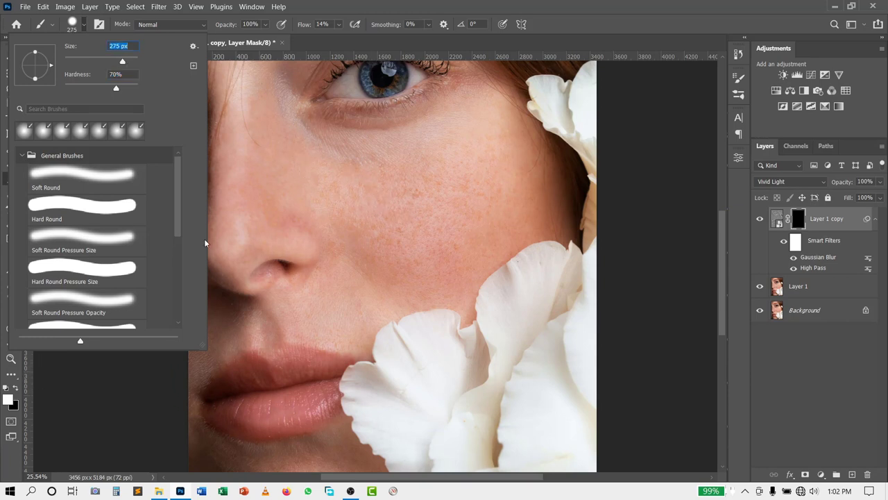
Set brush flow to 10% at 100% opacity, with white as foreground colour.
{"action": "left_click", "coordinate": [322, 25]}
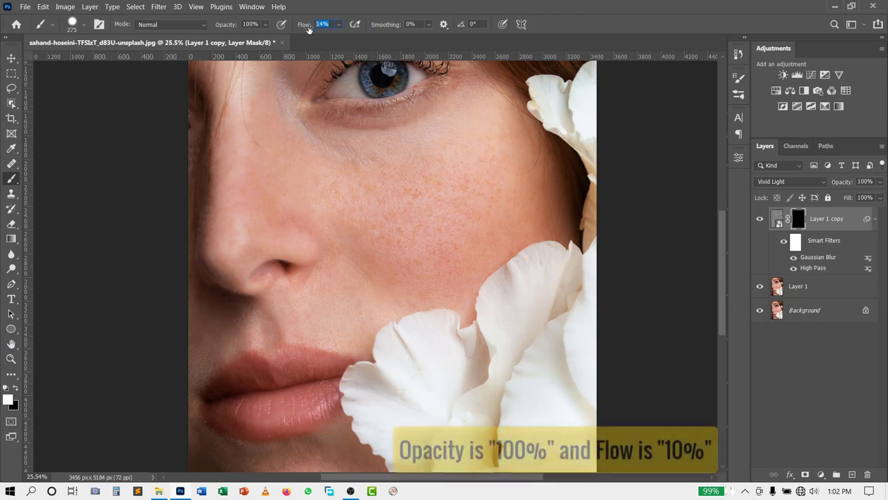
{"action": "type", "text": "10"}
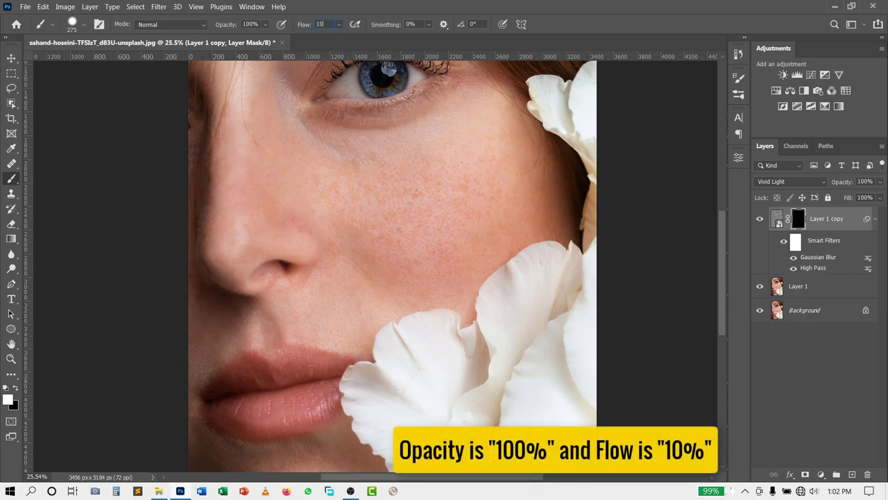
{"action": "left_click", "coordinate": [250, 25]}
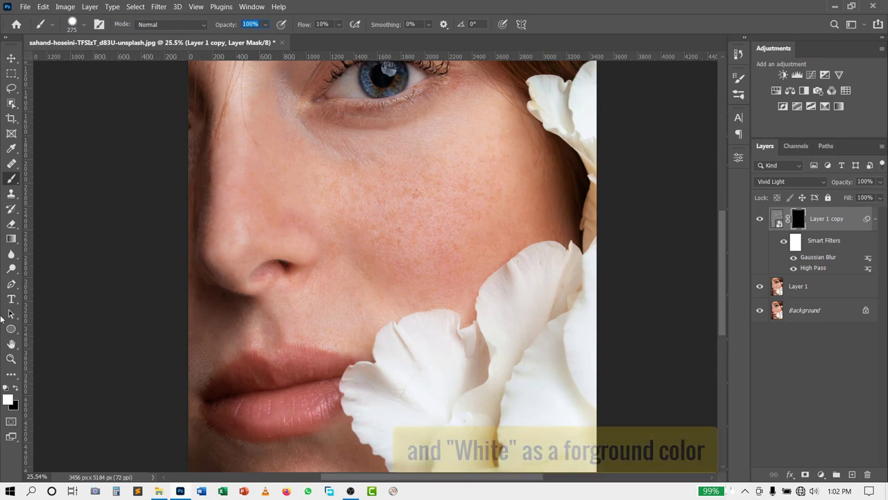
{"action": "left_click", "coordinate": [8, 400]}
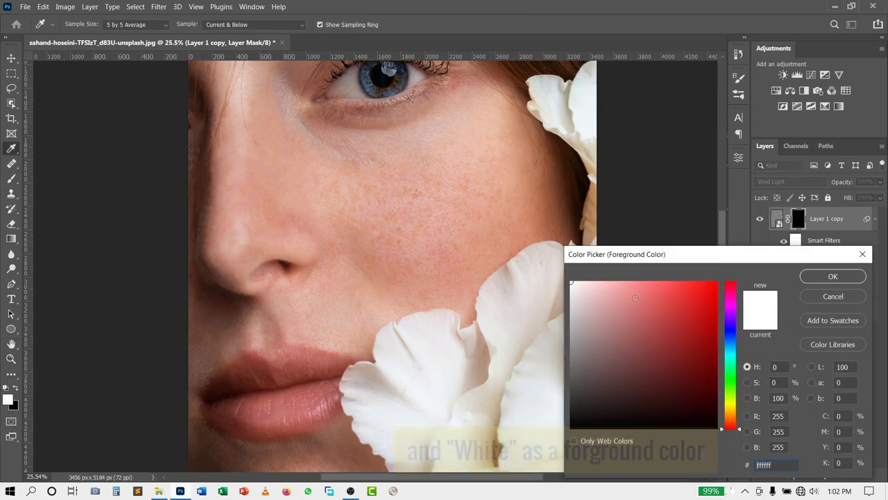
{"action": "left_click", "coordinate": [832, 276]}
Enlarge the brush to about 469 px and paint the smoothing onto the cheek.
{"action": "key", "text": "b"}
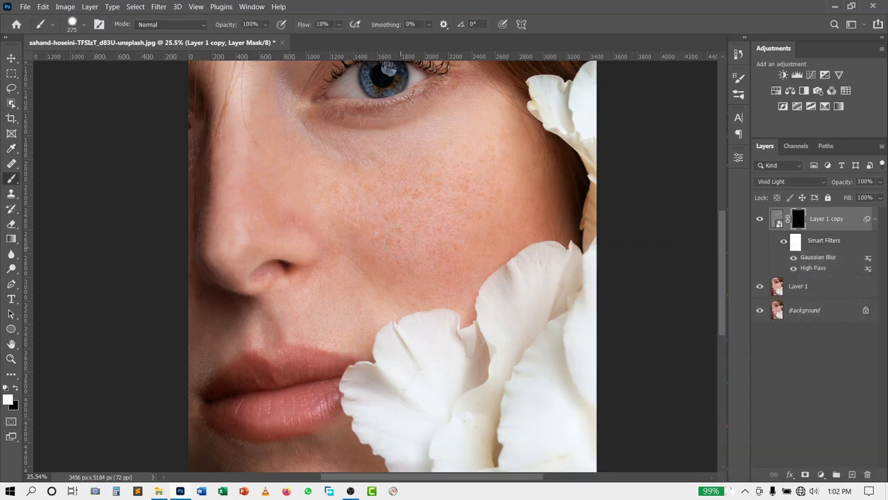
{"action": "scroll", "coordinate": [386, 214], "scroll_direction": "up", "scroll_amount": 2}
{"action": "scroll", "coordinate": [430, 203], "scroll_direction": "down", "scroll_amount": 2}
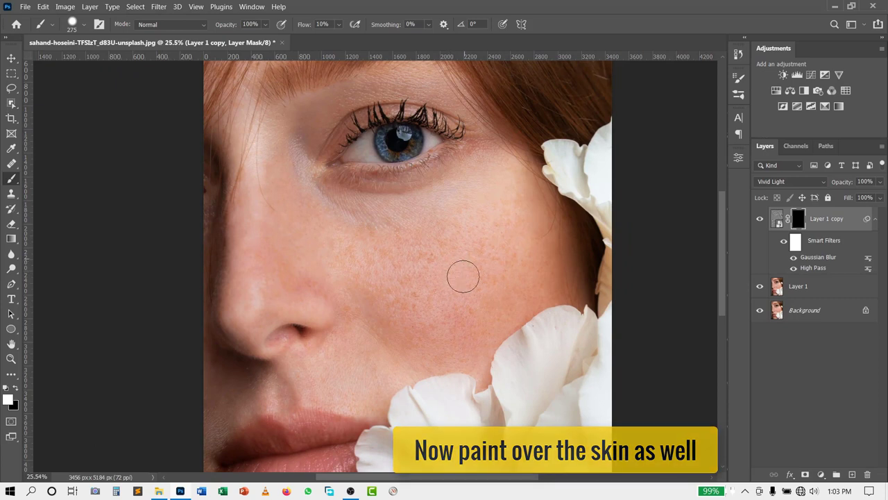
{"action": "left_click_drag", "start_coordinate": [433, 265], "coordinate": [451, 273]}
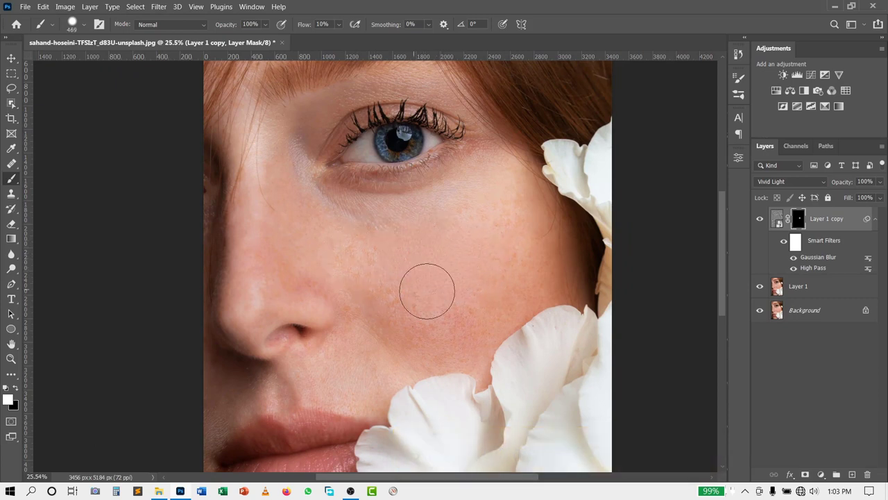
{"action": "left_click_drag", "start_coordinate": [455, 303], "coordinate": [307, 192]}
{"action": "scroll", "coordinate": [440, 260], "scroll_direction": "up", "scroll_amount": 2, "text": "alt"}
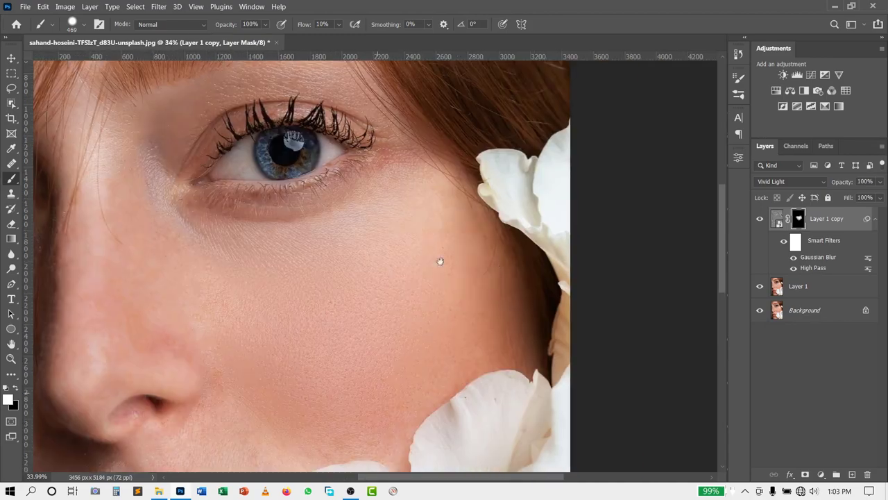
{"action": "mouse_move", "coordinate": [456, 254]}
{"action": "left_mouse_down"}
{"action": "mouse_move", "coordinate": [377, 276]}
{"action": "mouse_move", "coordinate": [365, 333]}
{"action": "left_mouse_up"}
{"action": "scroll", "coordinate": [365, 333], "scroll_direction": "up", "scroll_amount": 2}
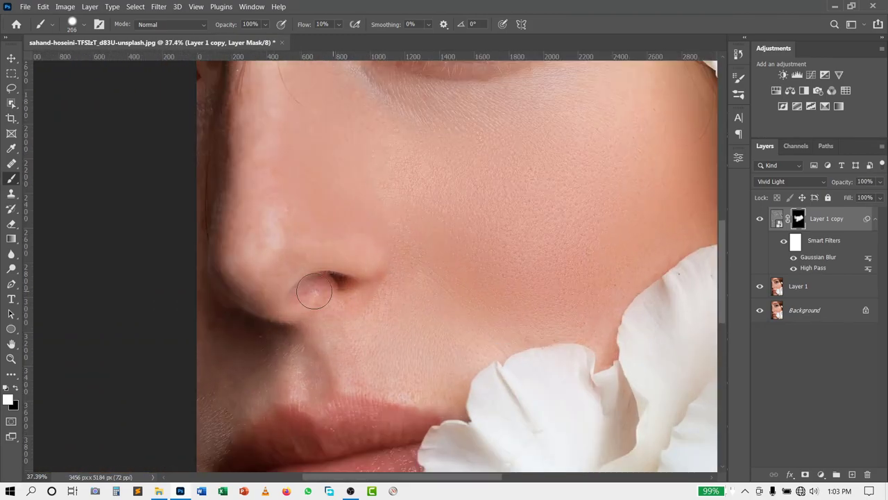
{"action": "scroll", "coordinate": [495, 278], "scroll_direction": "up", "scroll_amount": 1}
{"action": "scroll", "coordinate": [462, 307], "scroll_direction": "up", "scroll_amount": 1}
{"action": "scroll", "coordinate": [436, 252], "scroll_direction": "down", "scroll_amount": 2}
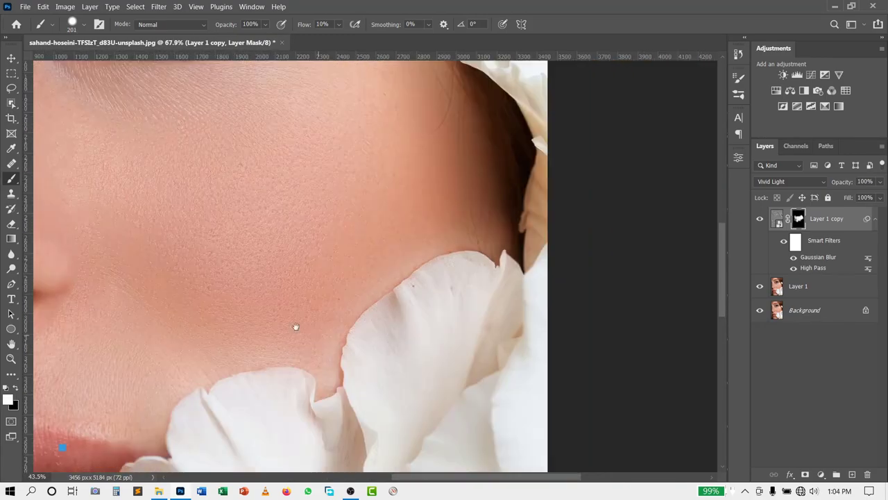
Paint smoothing over the nose, upper lip and chin with a roughly 201 px brush.
{"action": "left_click_drag", "start_coordinate": [294, 324], "coordinate": [374, 218]}
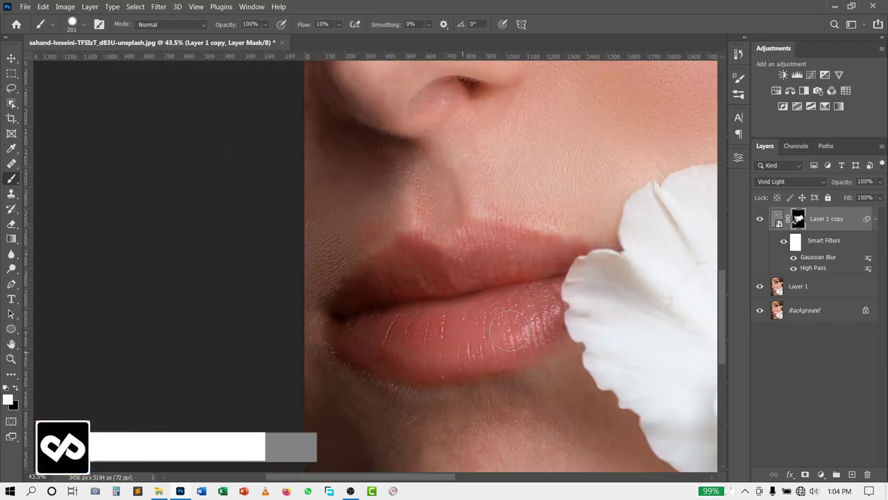
{"action": "mouse_move", "coordinate": [479, 306]}
{"action": "left_mouse_down"}
{"action": "mouse_move", "coordinate": [448, 409]}
{"action": "mouse_move", "coordinate": [431, 249]}
{"action": "left_mouse_up"}
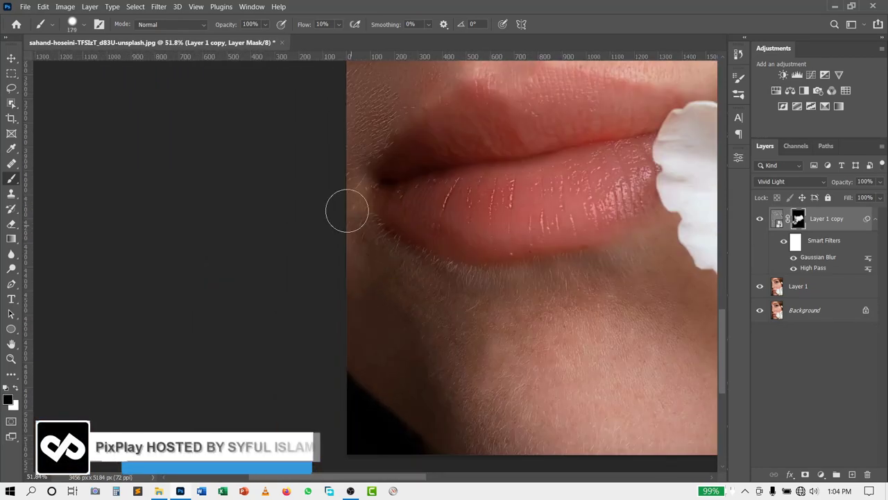
{"action": "scroll", "coordinate": [462, 299], "scroll_direction": "up", "scroll_amount": 1}
{"action": "key", "text": "x"}
{"action": "scroll", "coordinate": [426, 347], "scroll_direction": "up", "scroll_amount": 2}
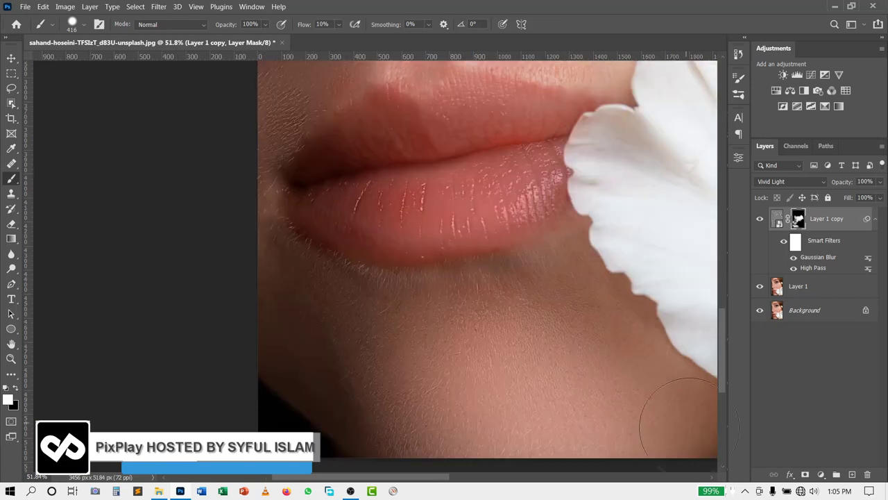
{"action": "left_click_drag", "start_coordinate": [684, 396], "coordinate": [521, 254]}
{"action": "scroll", "coordinate": [562, 326], "scroll_direction": "down", "scroll_amount": 3}
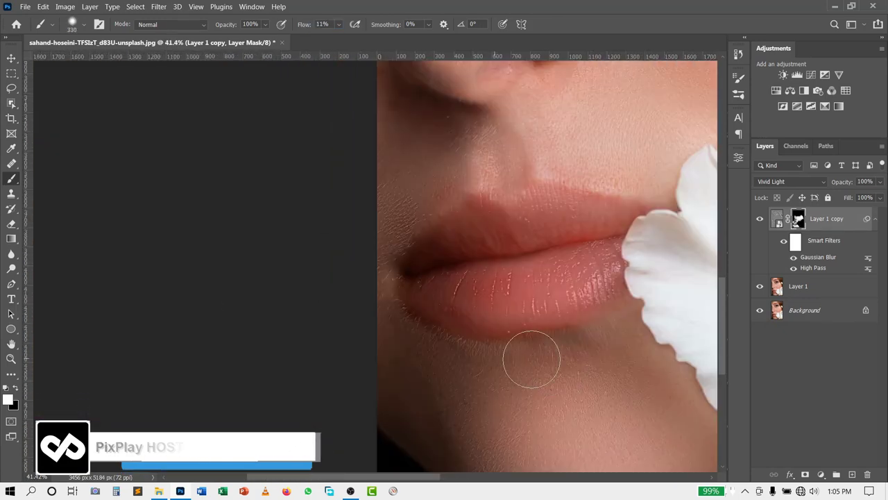
{"action": "scroll", "coordinate": [496, 338], "scroll_direction": "up", "scroll_amount": 3}
{"action": "left_click_drag", "start_coordinate": [496, 339], "coordinate": [452, 337]}
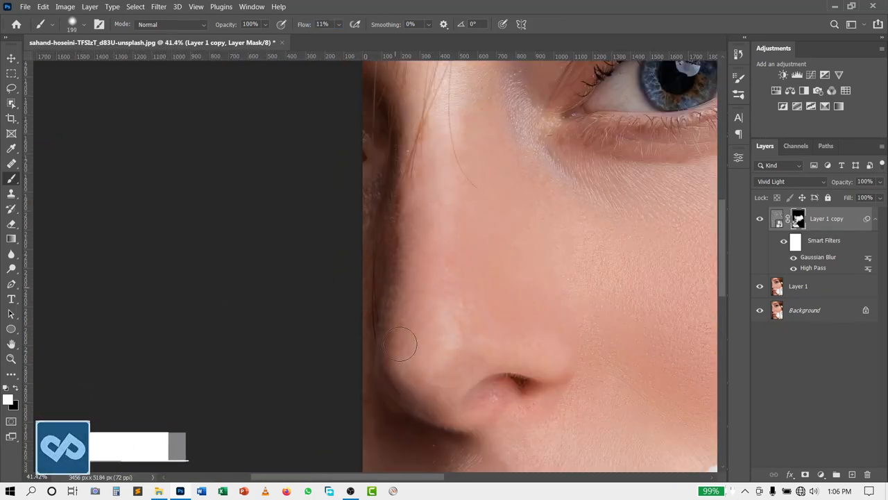
Enlarge the brush and paint smoothing around the eye.
{"action": "left_click_drag", "start_coordinate": [420, 288], "coordinate": [547, 311]}
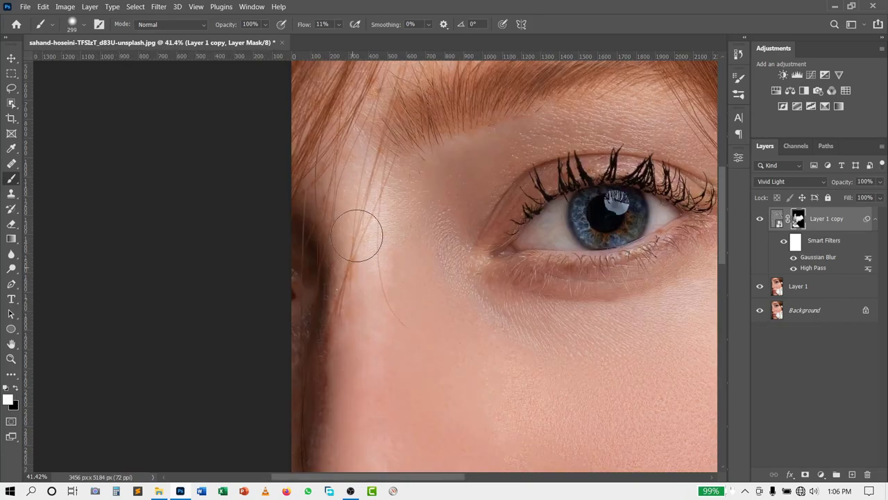
{"action": "left_click_drag", "start_coordinate": [333, 228], "coordinate": [472, 337]}
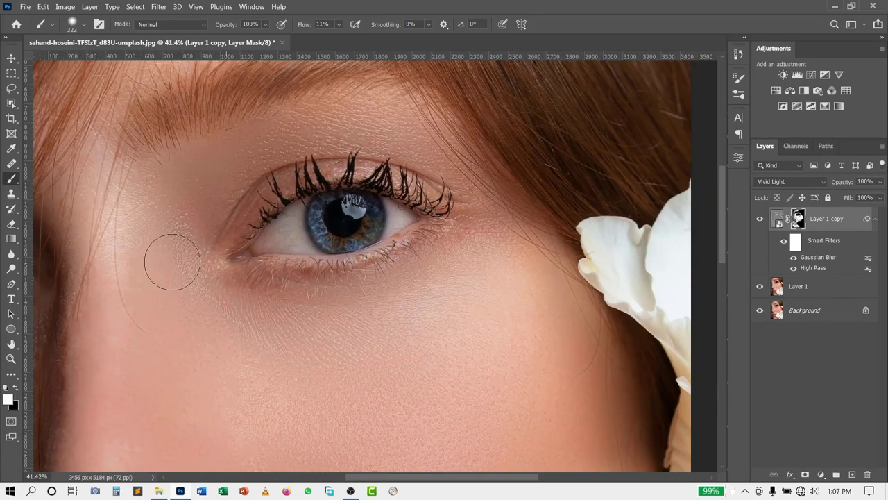
{"action": "scroll", "coordinate": [459, 261], "scroll_direction": "down", "scroll_amount": 2}
{"action": "scroll", "coordinate": [390, 281], "scroll_direction": "down", "scroll_amount": 1}
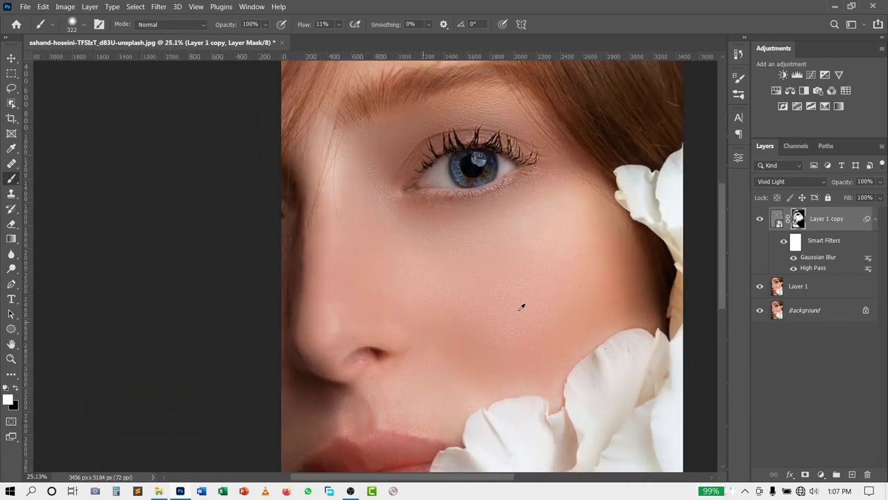
{"action": "scroll", "coordinate": [522, 307], "scroll_direction": "down", "scroll_amount": 1}
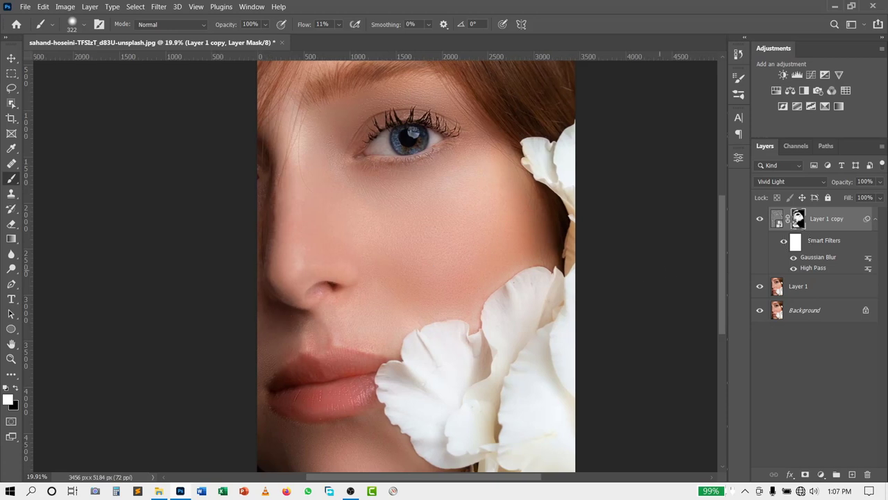
Lower Layer 1 copy opacity to 80% and paint smoothing along the face's left edge.
{"action": "left_click_drag", "start_coordinate": [848, 182], "coordinate": [837, 181]}
{"action": "type", "text": "5"}
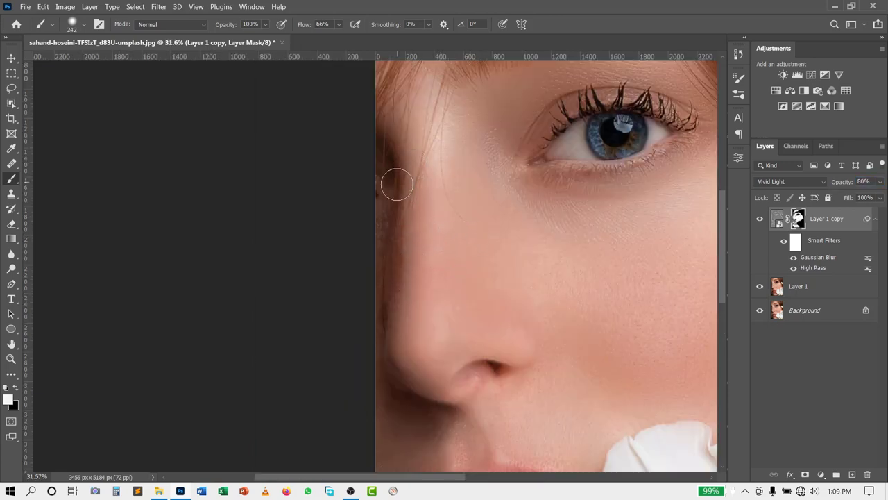
{"action": "mouse_move", "coordinate": [374, 304]}
{"action": "left_mouse_down"}
{"action": "mouse_move", "coordinate": [377, 235]}
{"action": "mouse_move", "coordinate": [394, 296]}
{"action": "left_mouse_up"}
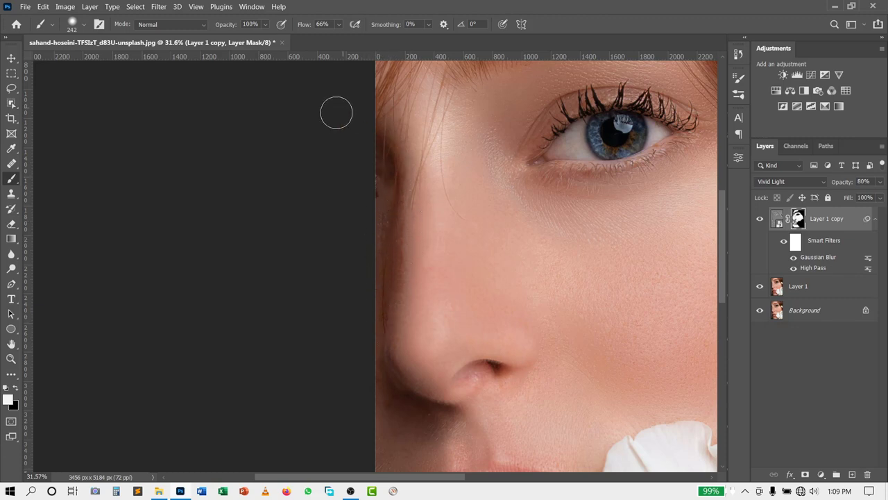
{"action": "scroll", "coordinate": [432, 240], "scroll_direction": "down", "scroll_amount": 2}
{"action": "scroll", "coordinate": [486, 243], "scroll_direction": "down", "scroll_amount": 2}
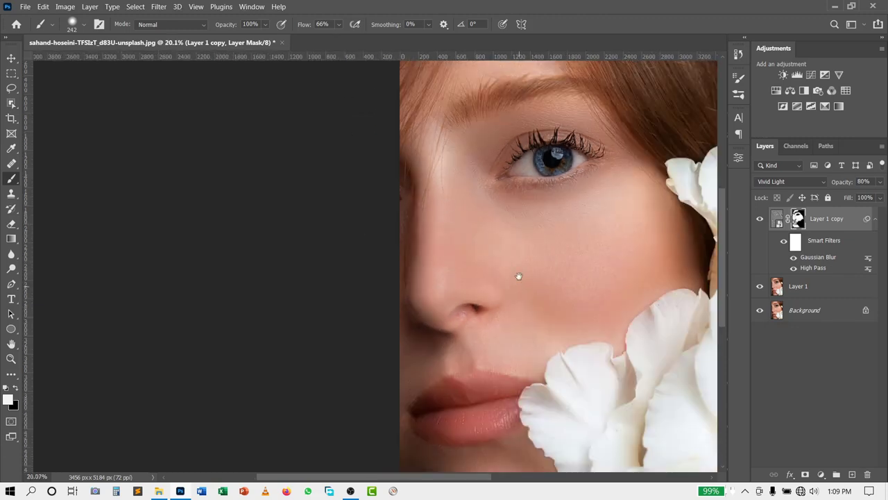
{"action": "scroll", "coordinate": [524, 257], "scroll_direction": "down", "scroll_amount": 2}
{"action": "scroll", "coordinate": [520, 226], "scroll_direction": "down", "scroll_amount": 2}
{"action": "scroll", "coordinate": [486, 228], "scroll_direction": "up", "scroll_amount": 2}
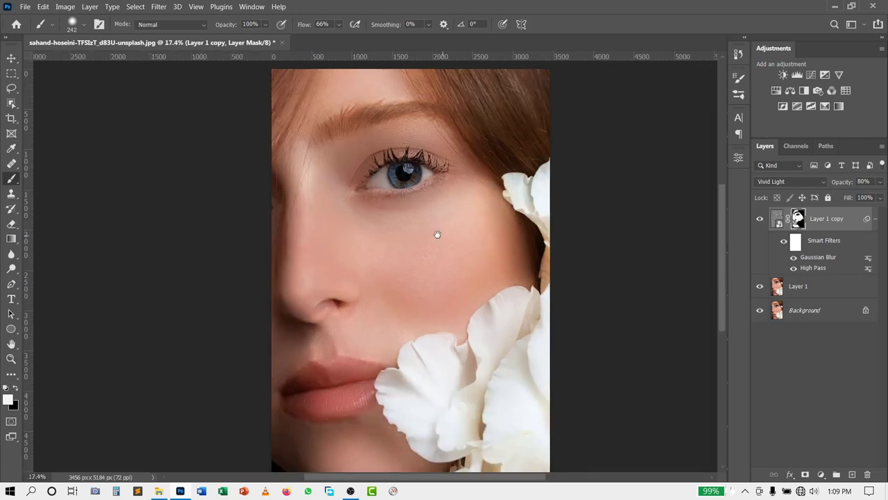
{"action": "scroll", "coordinate": [442, 231], "scroll_direction": "down", "scroll_amount": 1}
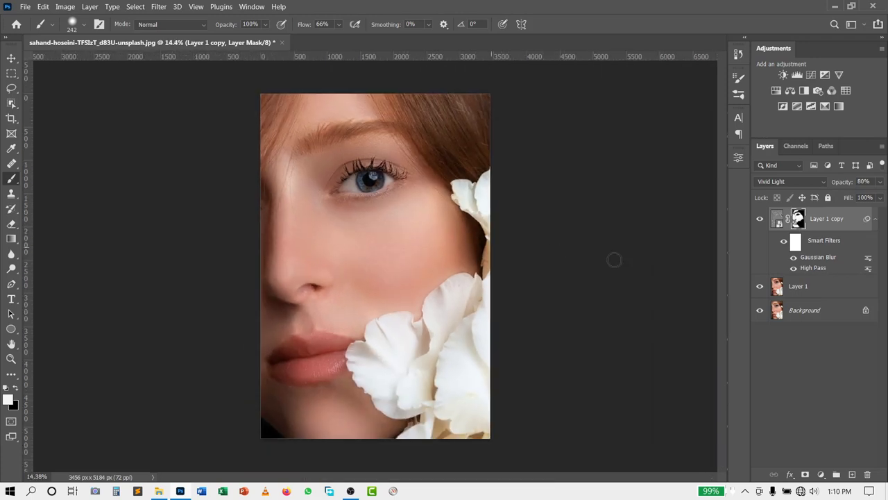
Stamp all visible layers into a merged Layer 2 and convert it to a smart object.
{"action": "left_click", "coordinate": [760, 311], "text": "alt"}
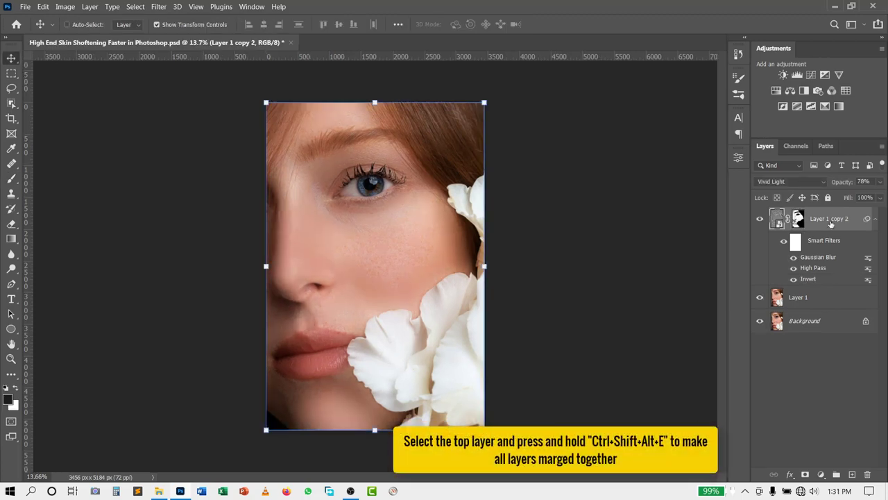
{"action": "key", "text": "ctrl+shift+alt+e"}
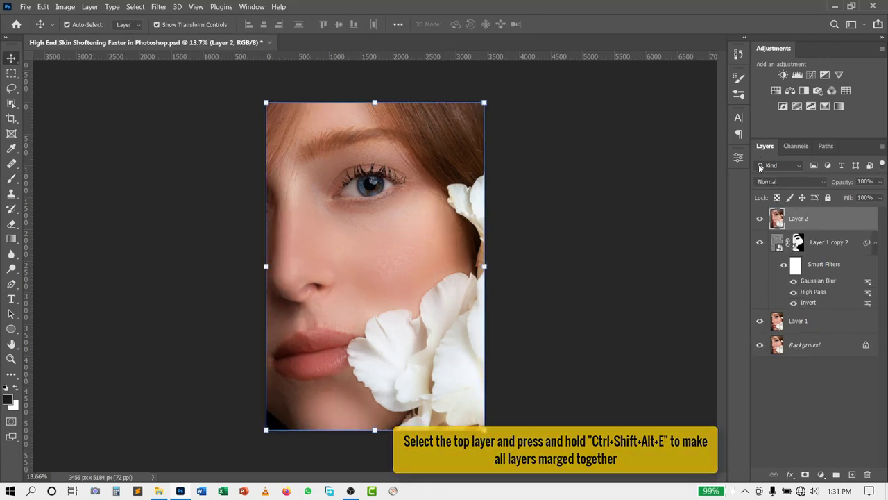
{"action": "right_click", "coordinate": [813, 217]}
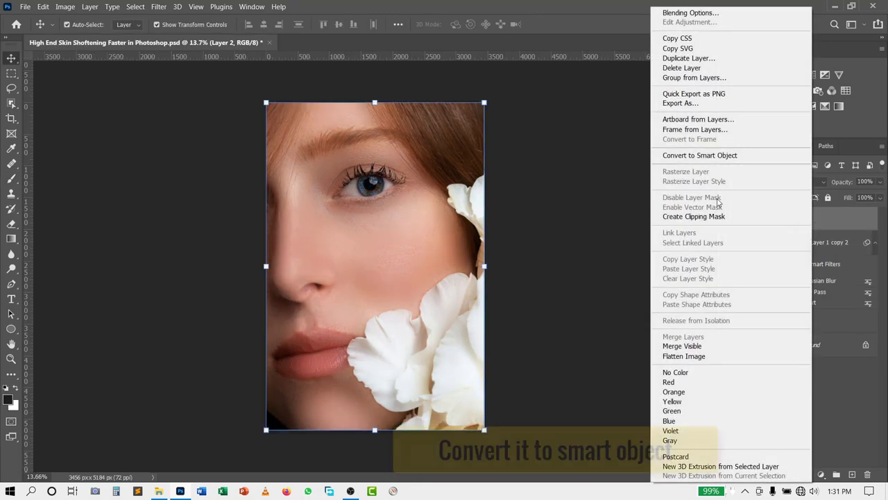
{"action": "left_click", "coordinate": [700, 153]}
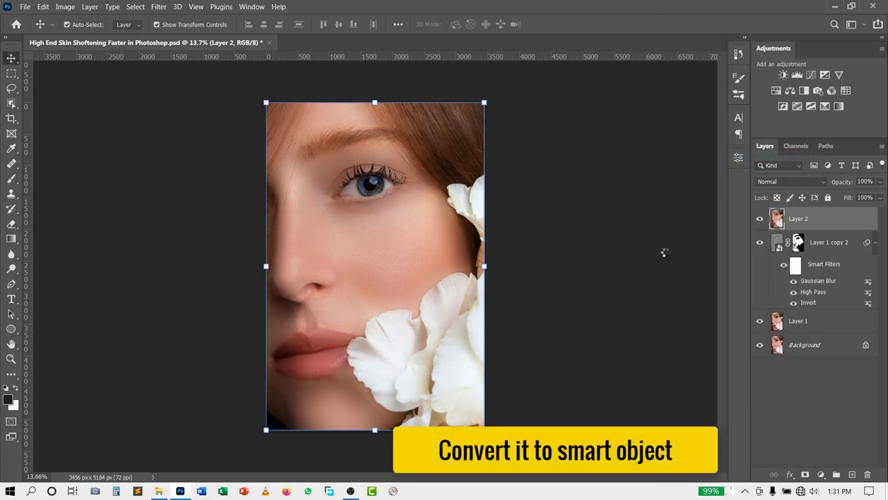
{"action": "left_click", "coordinate": [164, 7]}
Give Layer 2 a Camera Raw filter: Texture 50, Clarity 25, Contrast 10, Exposure +0.10.
{"action": "left_click", "coordinate": [201, 86]}
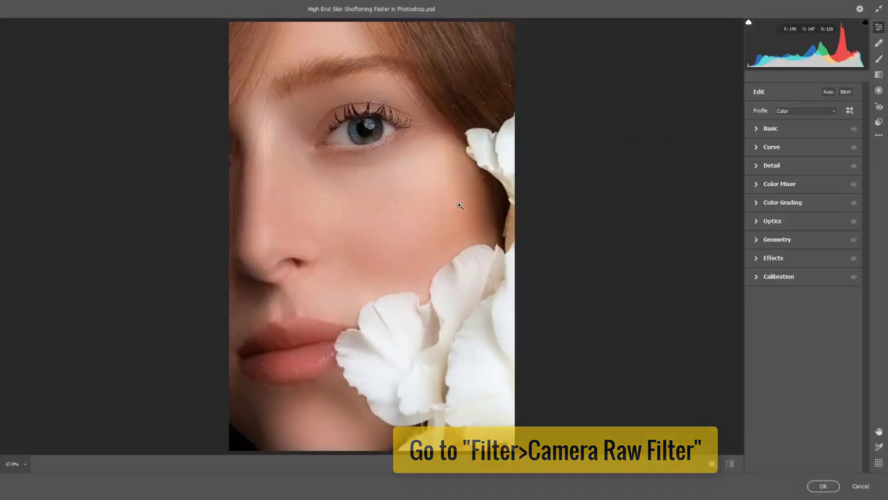
{"action": "left_click", "coordinate": [758, 129]}
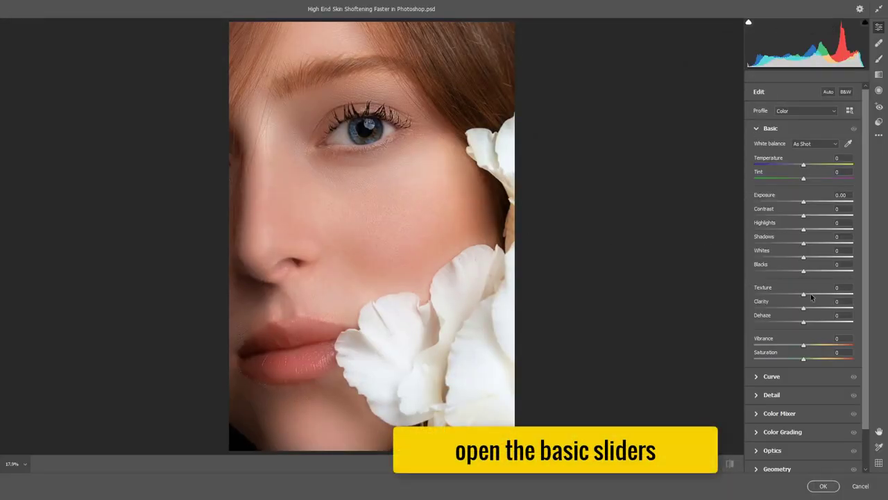
{"action": "left_click_drag", "start_coordinate": [805, 298], "coordinate": [821, 298]}
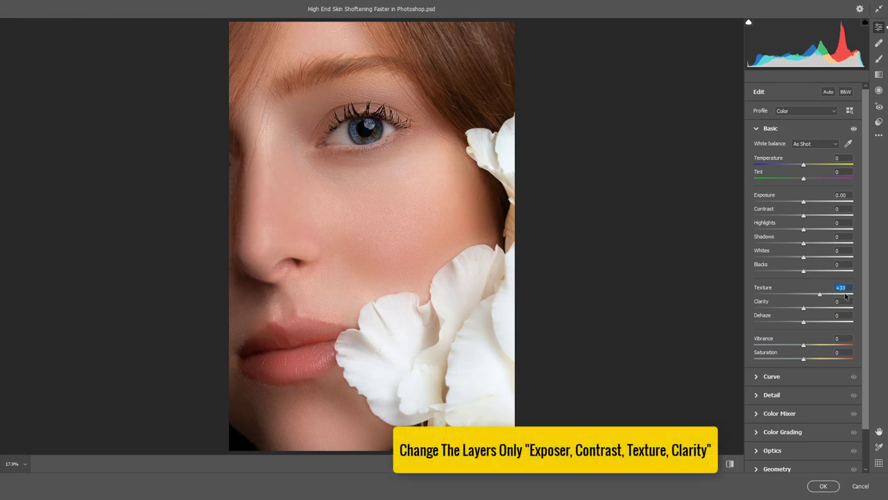
{"action": "type", "text": "50"}
{"action": "left_click_drag", "start_coordinate": [809, 310], "coordinate": [813, 310]}
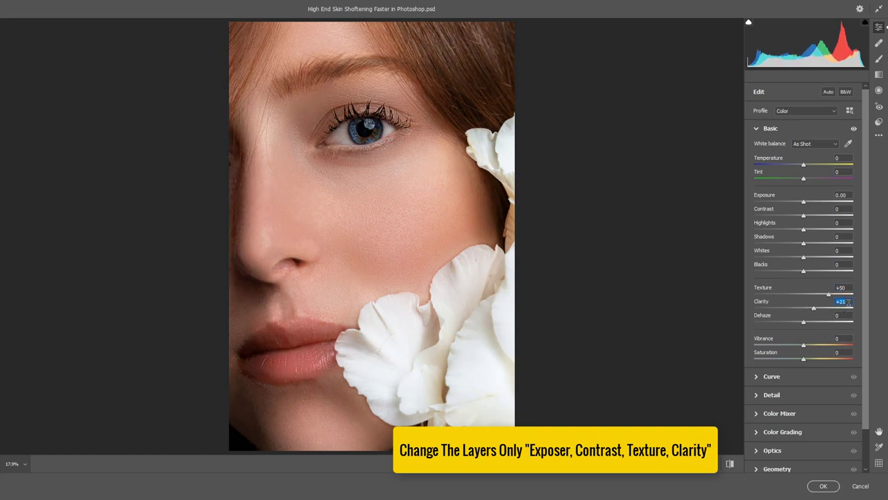
{"action": "type", "text": "25"}
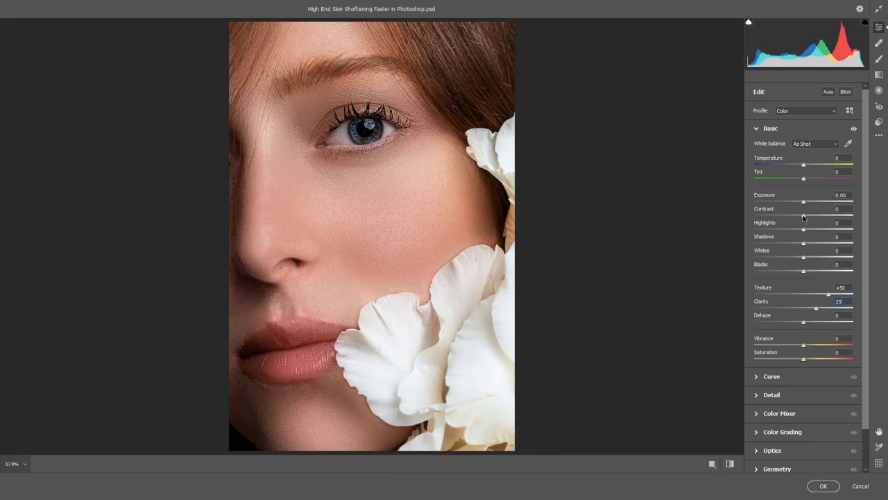
{"action": "mouse_move", "coordinate": [806, 218]}
{"action": "left_mouse_down"}
{"action": "mouse_move", "coordinate": [822, 215]}
{"action": "mouse_move", "coordinate": [814, 215]}
{"action": "left_mouse_up"}
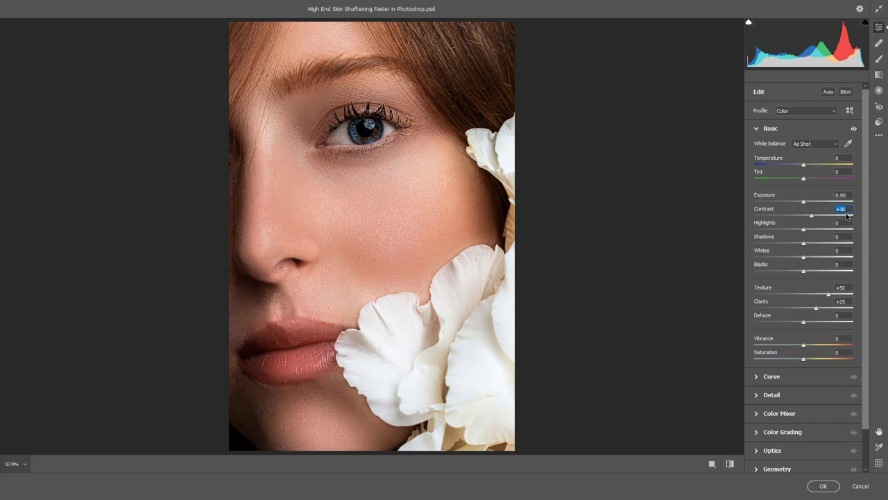
{"action": "type", "text": "10"}
{"action": "left_click_drag", "start_coordinate": [804, 203], "coordinate": [804, 206]}
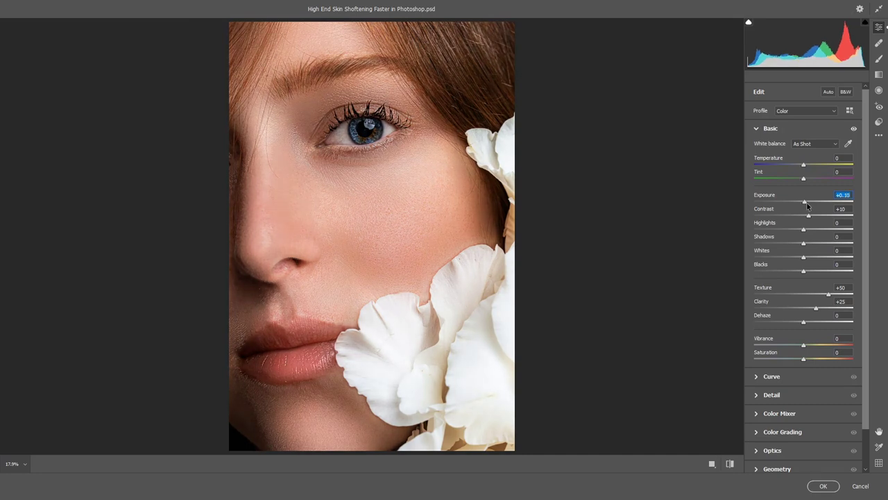
{"action": "left_click", "coordinate": [756, 395]}
{"action": "type", "text": "20"}
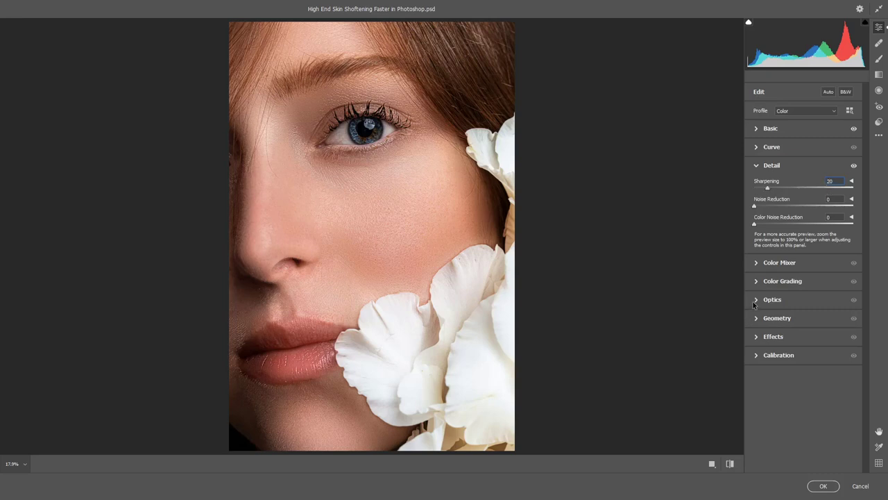
{"action": "left_click", "coordinate": [755, 168]}
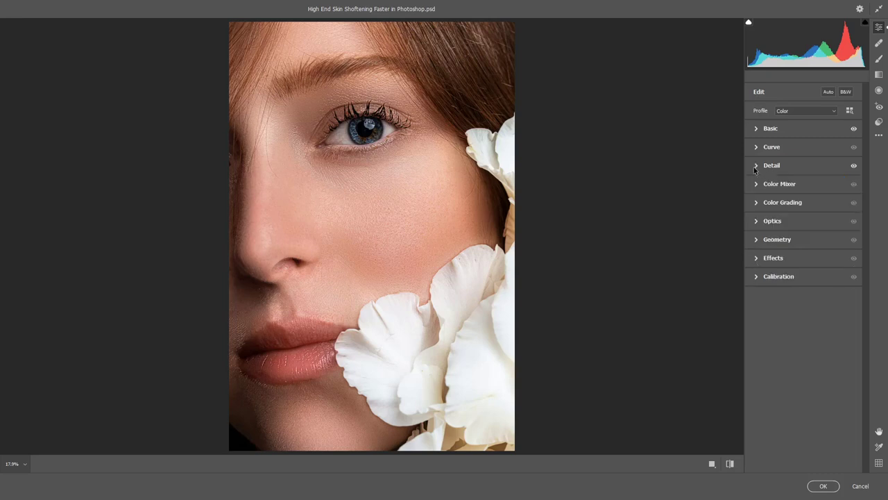
{"action": "left_click", "coordinate": [823, 486]}
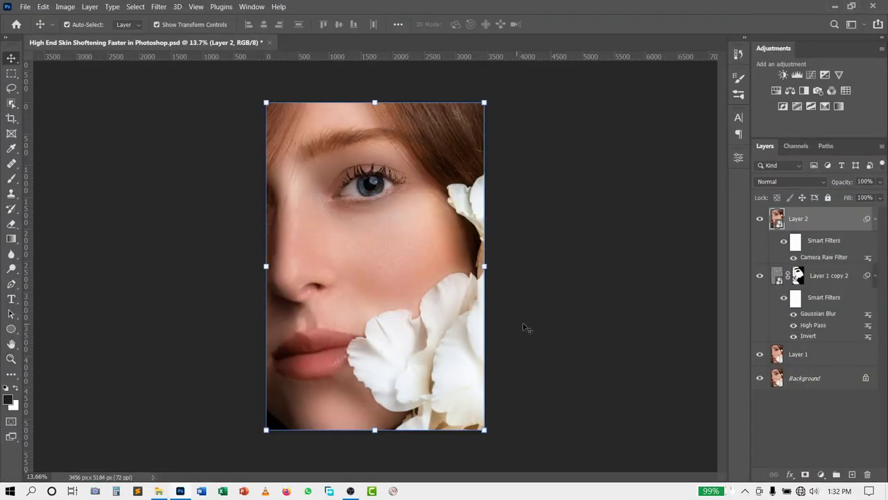
Compare Layer 2 on and off, then add a Curves adjustment layer above it.
{"action": "left_click", "coordinate": [760, 218]}
{"action": "left_click", "coordinate": [760, 219]}
{"action": "left_click", "coordinate": [821, 474]}
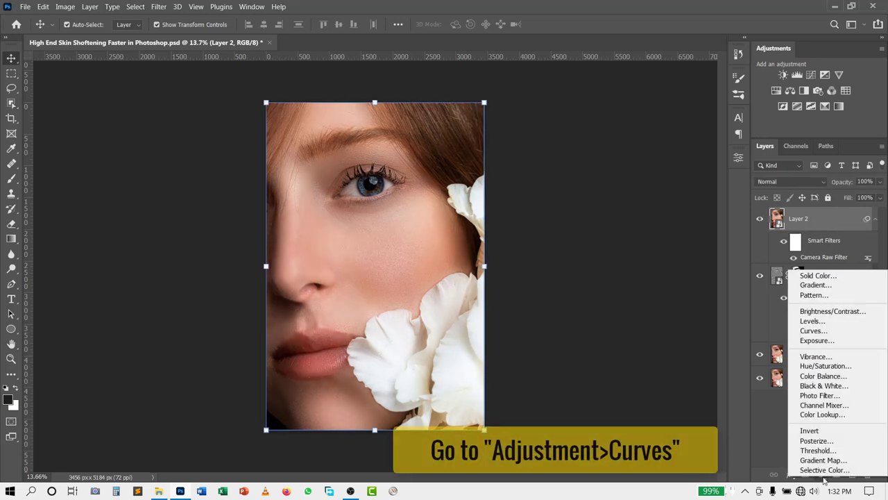
{"action": "left_click", "coordinate": [813, 330]}
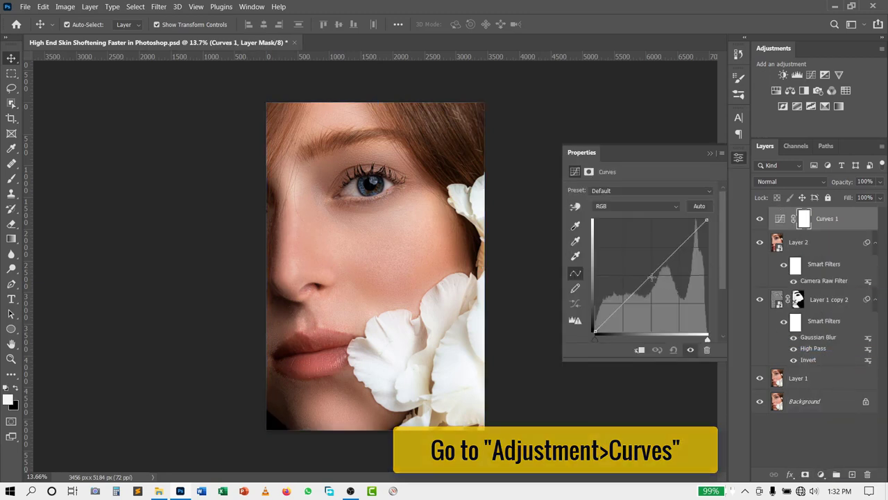
Bow the Curves 1 midpoint upward to brighten, then invert its mask to black.
{"action": "left_click_drag", "start_coordinate": [652, 278], "coordinate": [637, 256]}
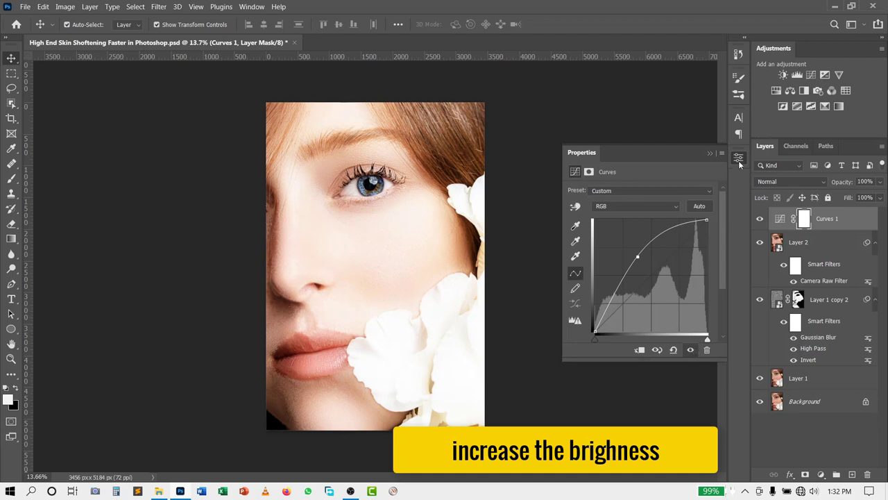
{"action": "left_click", "coordinate": [739, 161]}
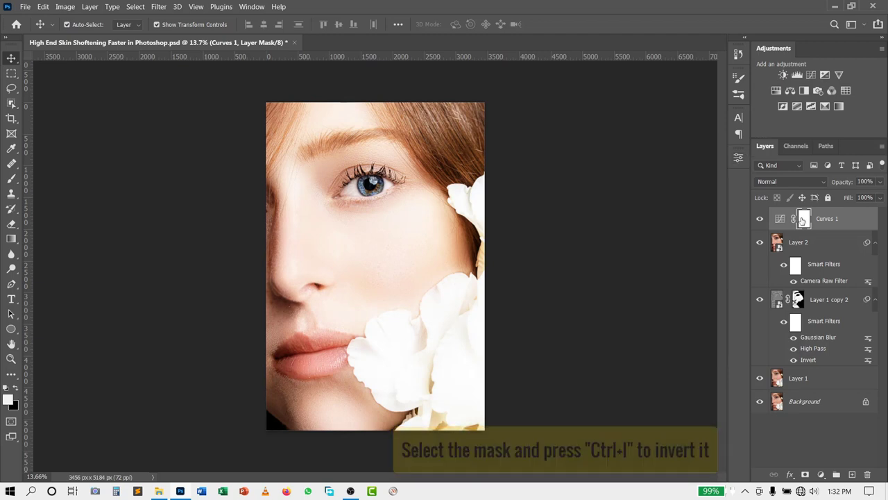
{"action": "key", "text": "ctrl+i"}
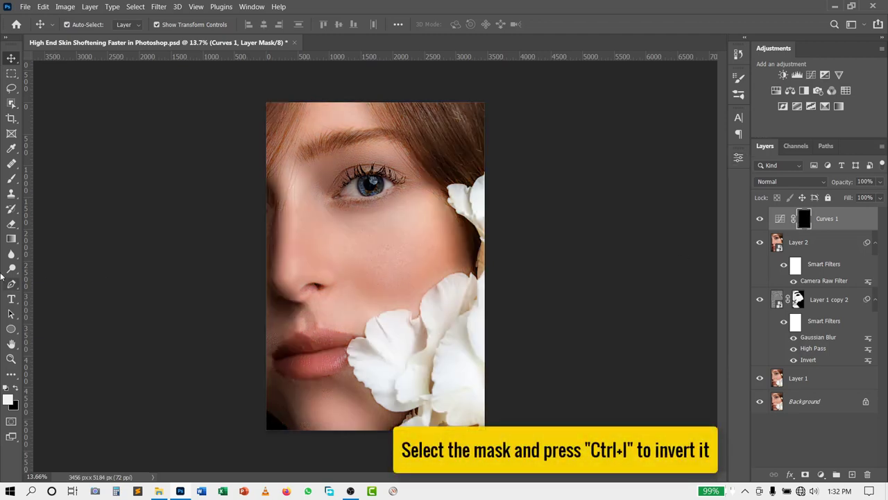
{"action": "left_click", "coordinate": [11, 179]}
Set up a standard soft, low-hardness brush with 15% flow.
{"action": "left_click", "coordinate": [42, 182]}
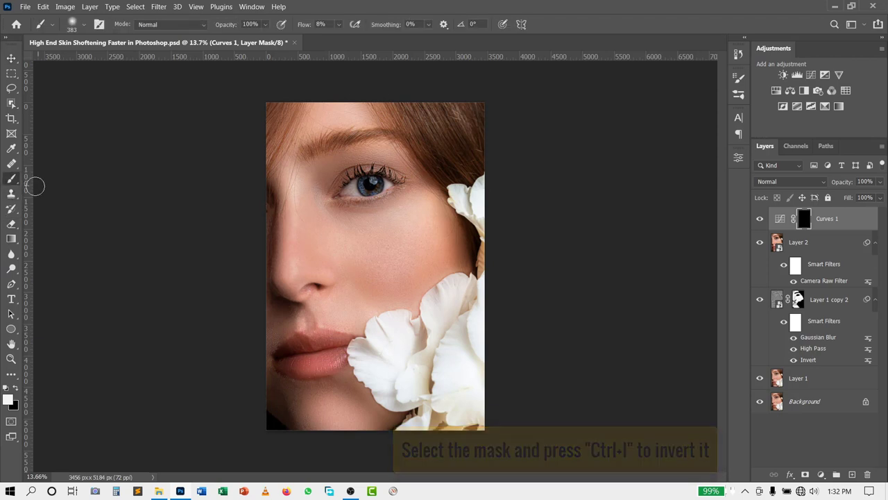
{"action": "left_click", "coordinate": [83, 29]}
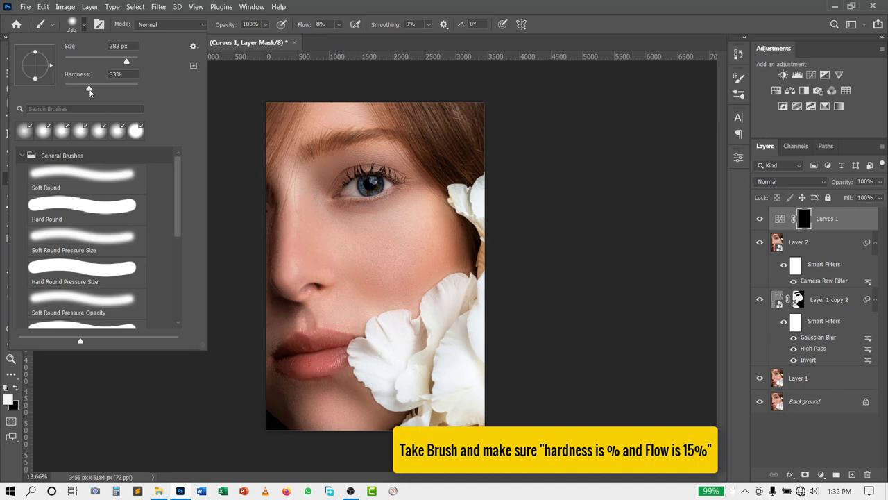
{"action": "left_click_drag", "start_coordinate": [64, 89], "coordinate": [28, 99]}
{"action": "left_click", "coordinate": [322, 24]}
{"action": "type", "text": "15"}
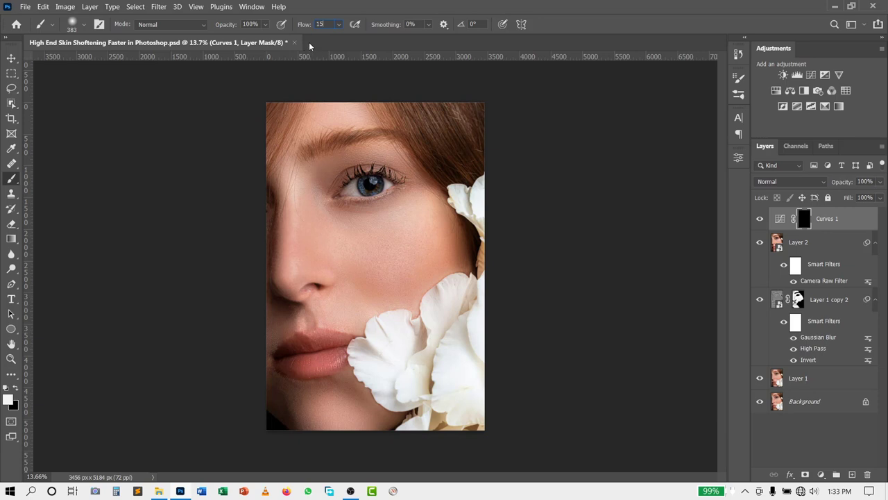
{"action": "key", "text": "Return"}
Paint white on the Curves 1 mask over the iris, then compare before and after.
{"action": "scroll", "coordinate": [372, 177], "scroll_direction": "up", "scroll_amount": 3}
{"action": "scroll", "coordinate": [373, 177], "scroll_direction": "up", "scroll_amount": 2}
{"action": "scroll", "coordinate": [375, 170], "scroll_direction": "up", "scroll_amount": 2}
{"action": "mouse_move", "coordinate": [376, 166]}
{"action": "left_mouse_down"}
{"action": "mouse_move", "coordinate": [358, 175]}
{"action": "mouse_move", "coordinate": [366, 163]}
{"action": "left_mouse_up"}
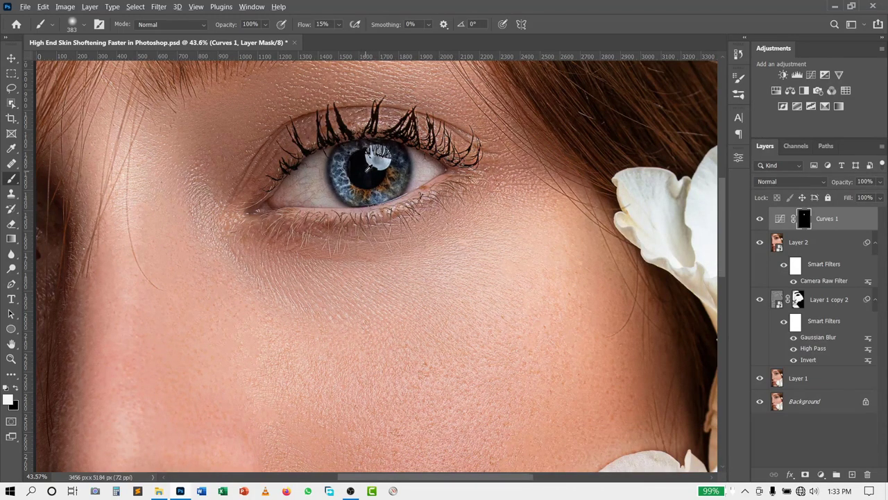
{"action": "key", "text": "ctrl+0"}
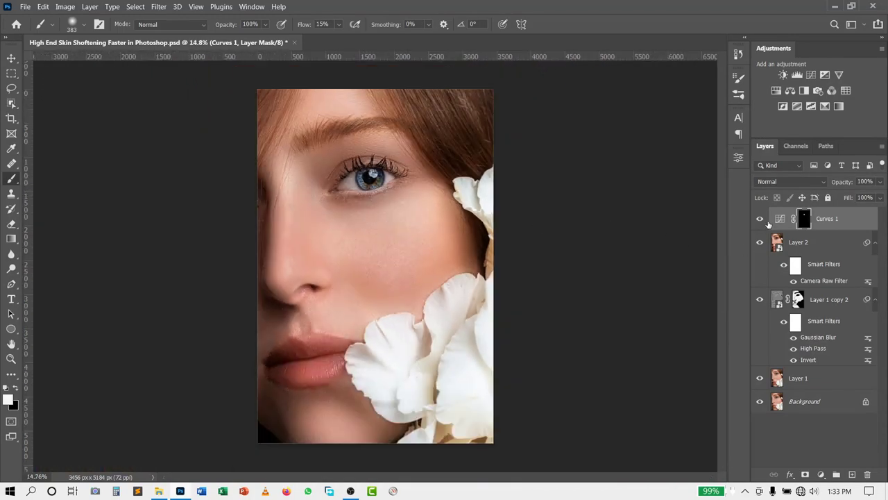
{"action": "left_click", "coordinate": [760, 220]}
{"action": "left_click", "coordinate": [761, 220]}
{"action": "left_click", "coordinate": [760, 220]}
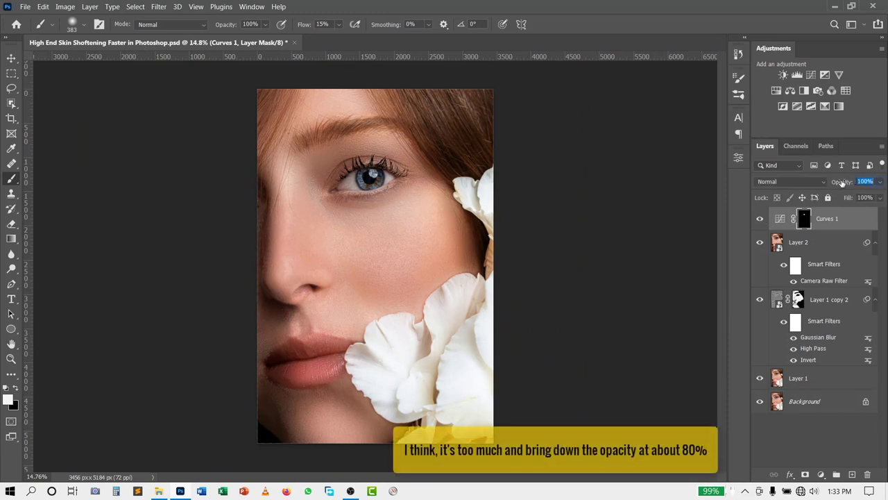
Lower Curves 1 opacity to 85% and deselect the layer.
{"action": "type", "text": "85"}
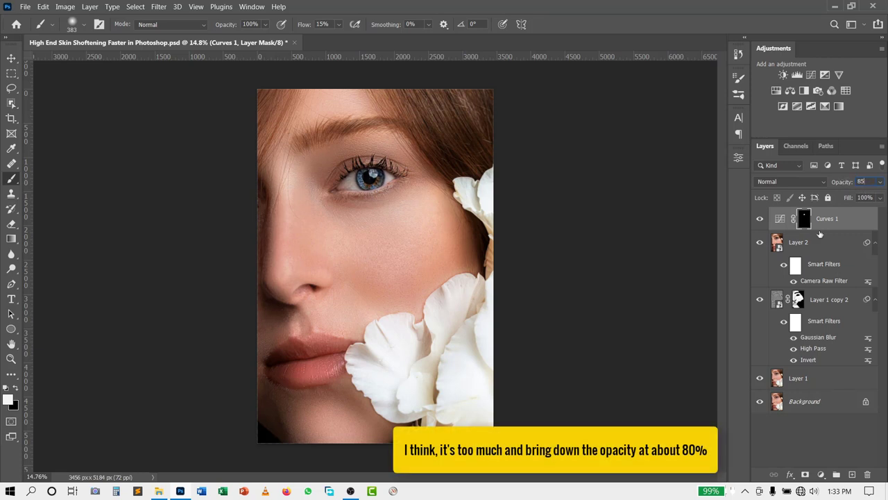
{"action": "key", "text": "Return"}
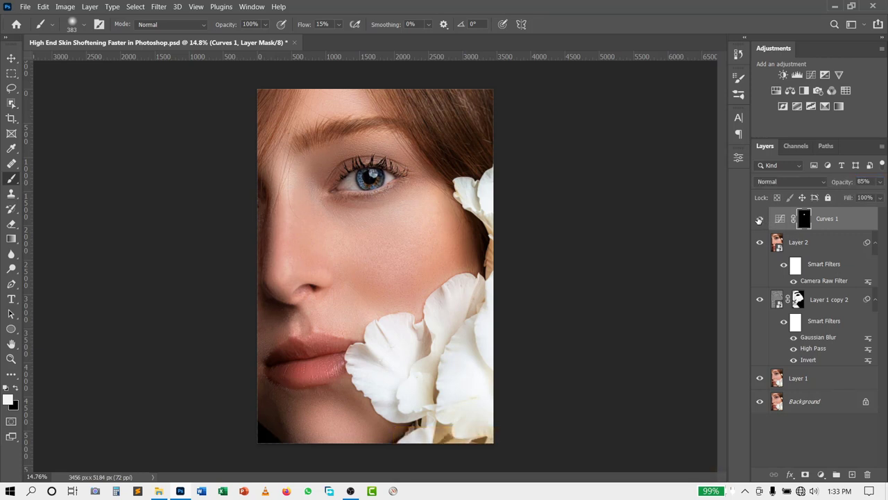
{"action": "key", "text": "v"}
{"action": "left_click", "coordinate": [585, 266]}
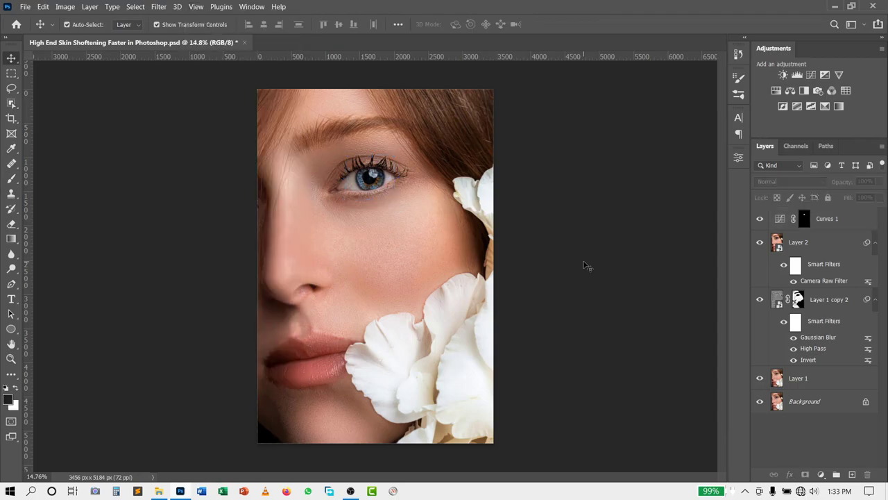